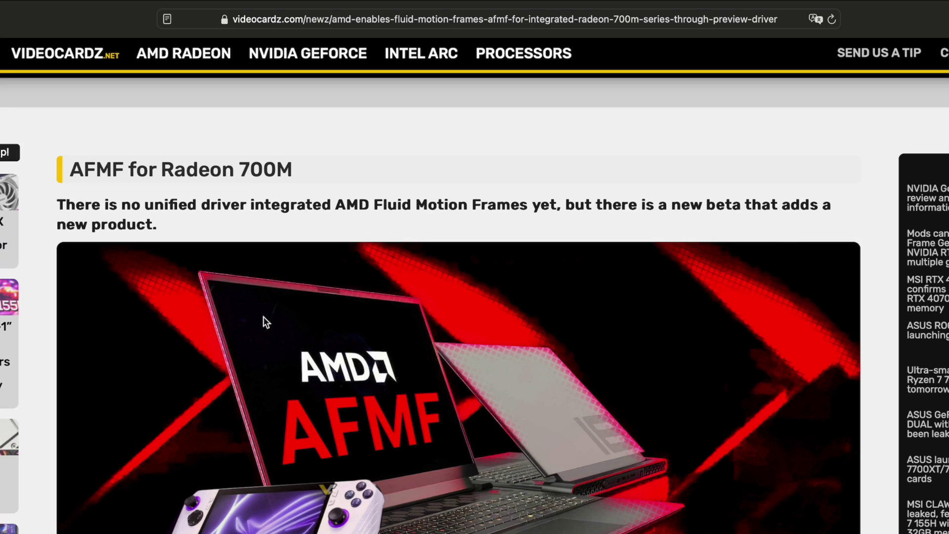
# Step: Open Chrome and search the web for 'amd 23.40.01.10 adrenalin'
pyautogui.scroll(-3, 875, 323)
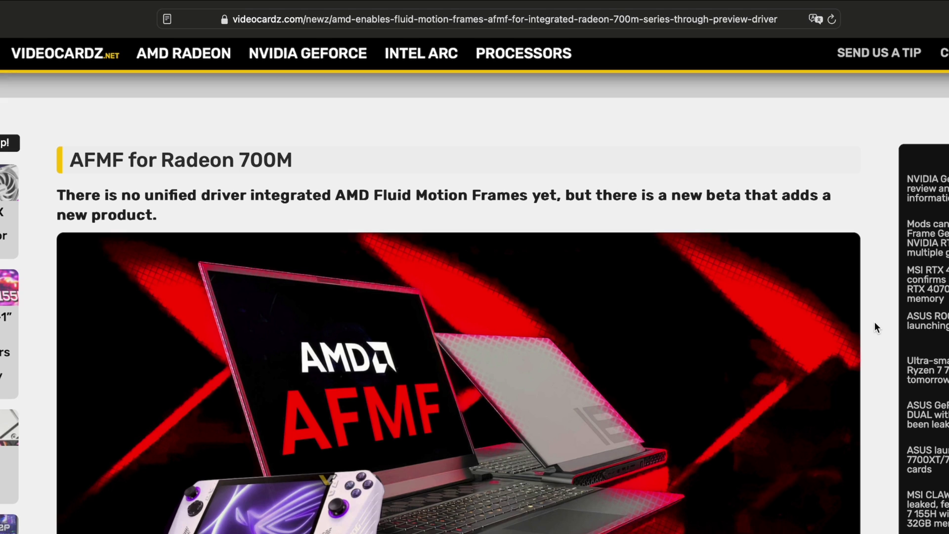
pyautogui.scroll(-8, 875, 326)
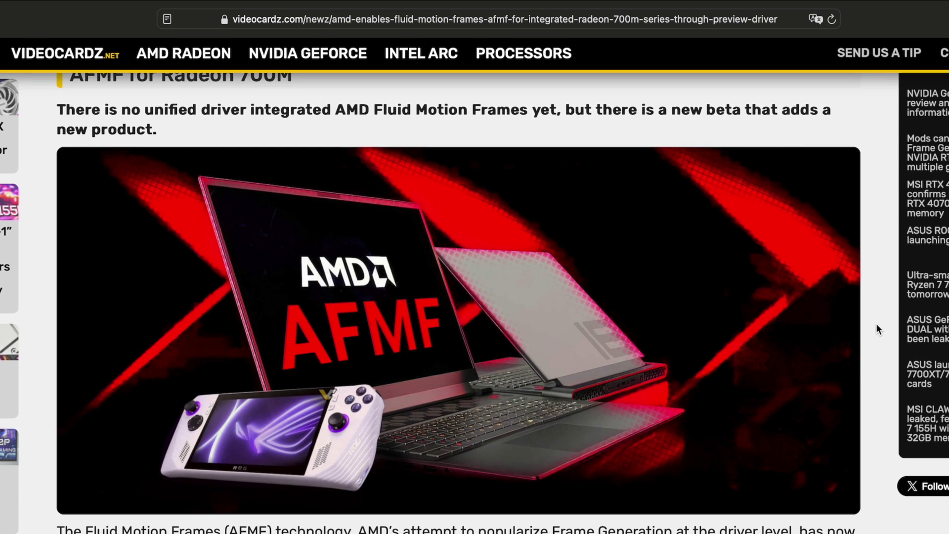
pyautogui.scroll(-1, 877, 336)
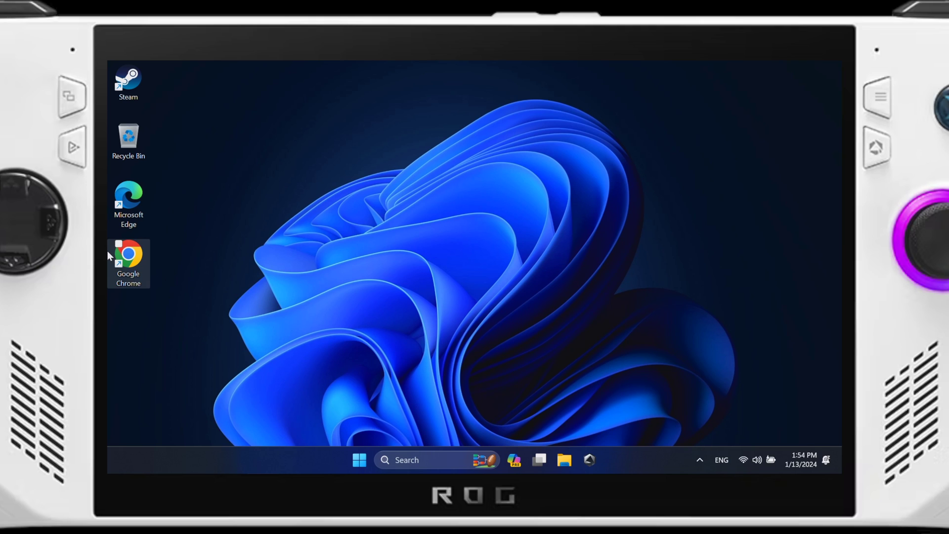
pyautogui.doubleClick(127, 258)
pyautogui.click(384, 293)
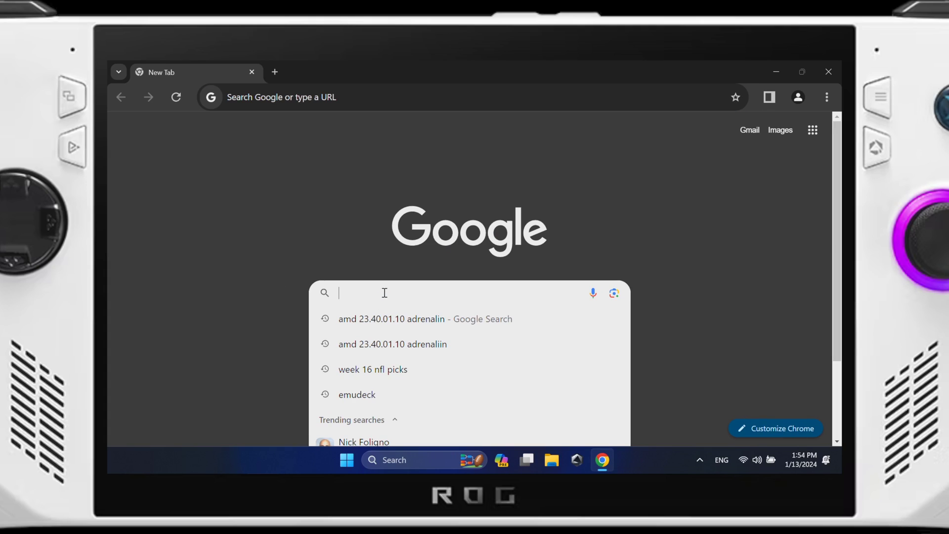
pyautogui.click(369, 318)
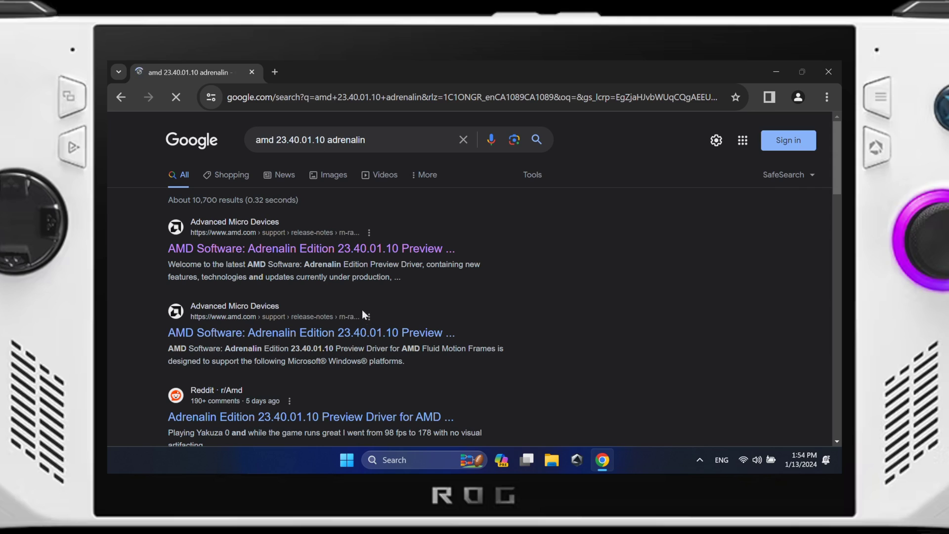
# Step: Download the Windows 10/11 preview driver from AMD's 23.40.01.10 release notes and show it in Downloads
pyautogui.click(293, 249)
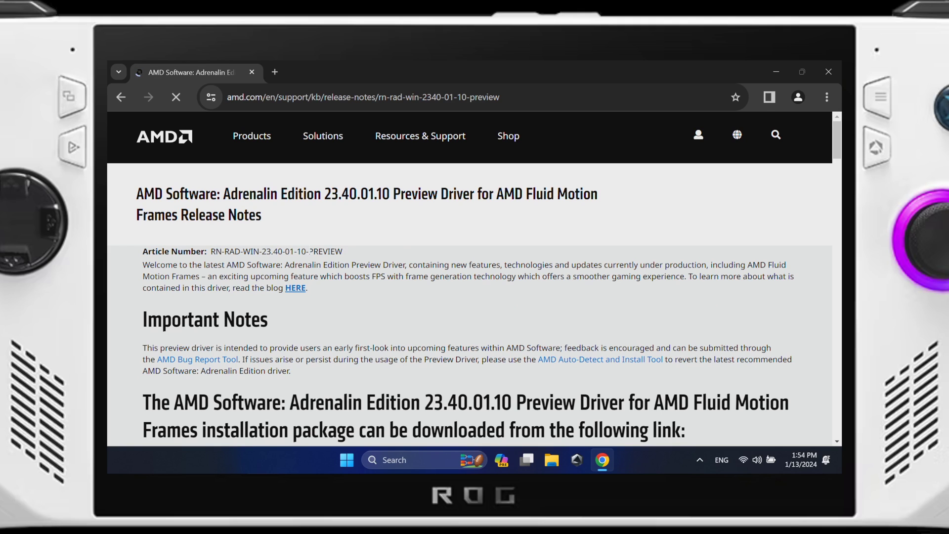
pyautogui.scroll(-5, 492, 277)
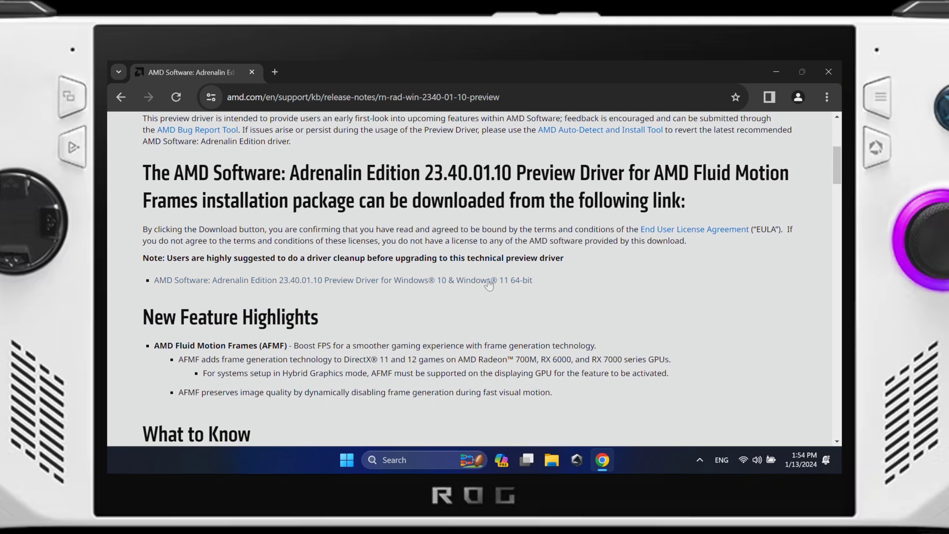
pyautogui.click(405, 281)
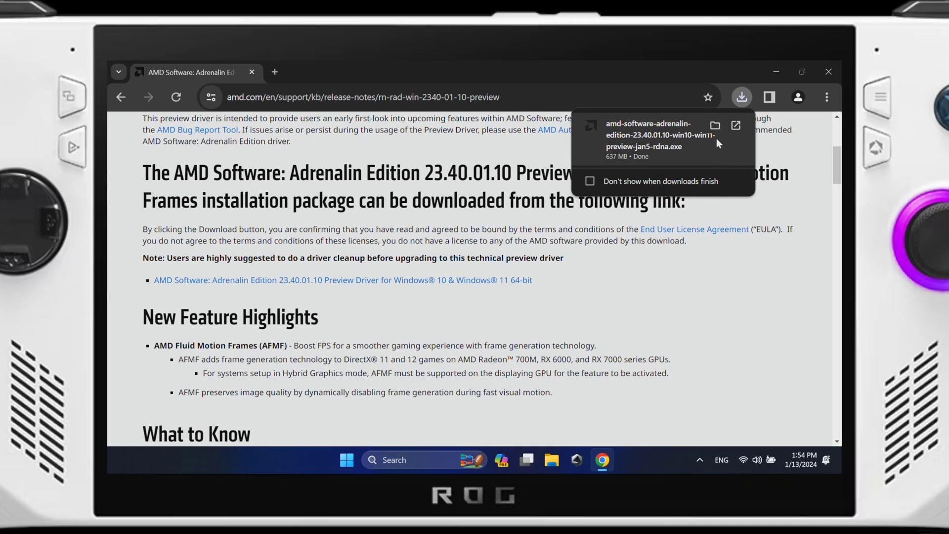
pyautogui.click(716, 123)
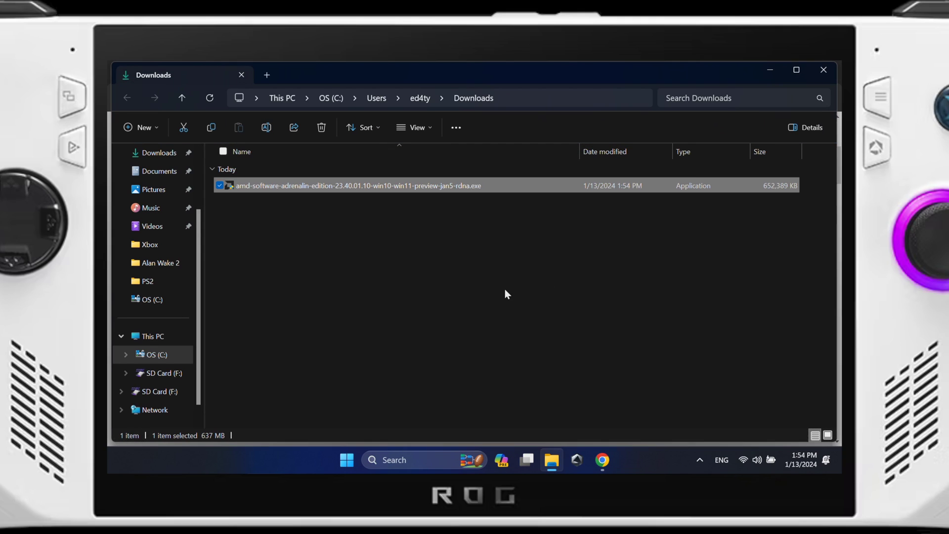
# Step: Run the downloaded AMD installer, approve the UAC prompt, and dismiss the Error 182 message
pyautogui.doubleClick(258, 187)
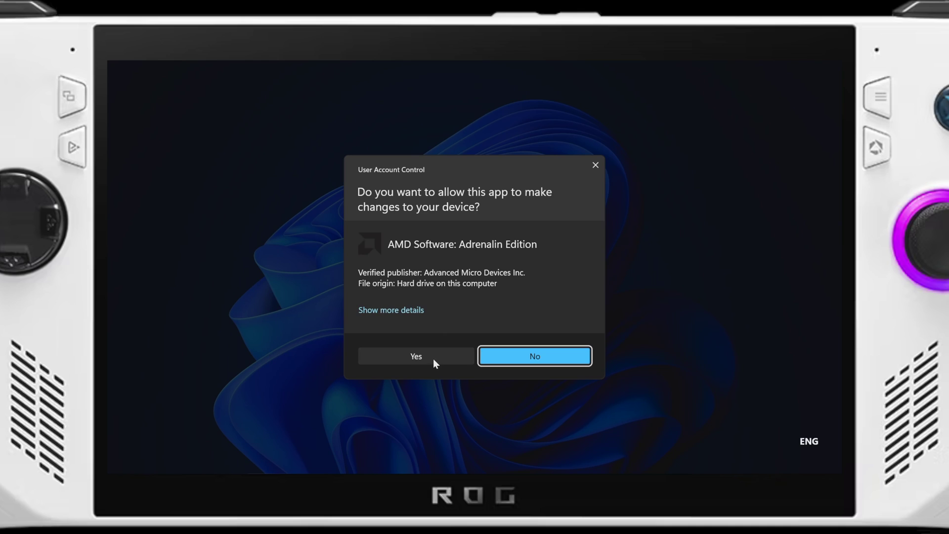
pyautogui.click(434, 359)
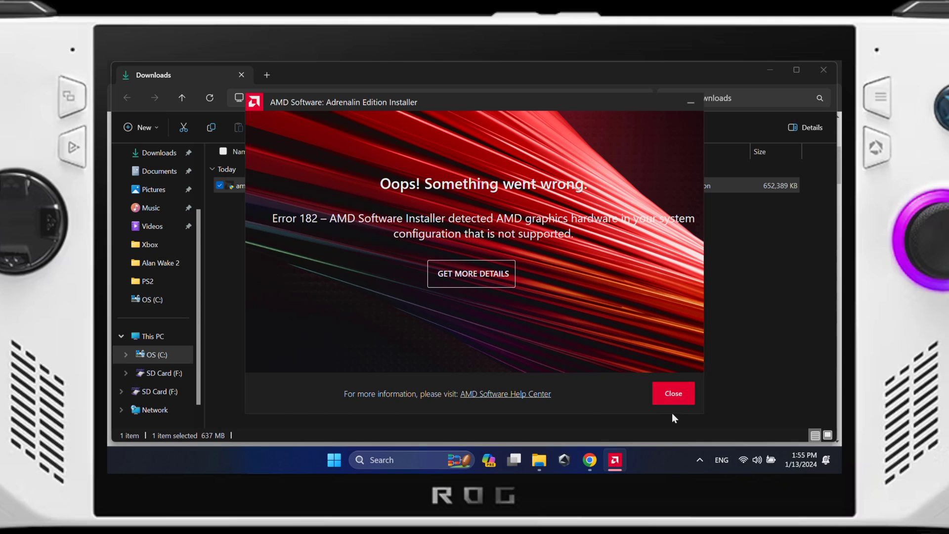
pyautogui.click(674, 395)
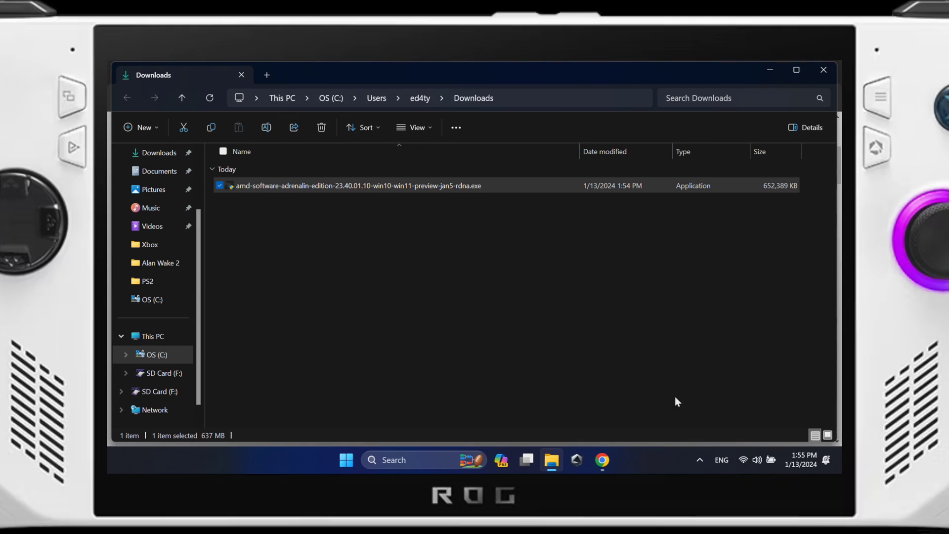
# Step: Open OS (C:) in a new tab and go into the AMD folder
pyautogui.rightClick(143, 377)
pyautogui.click(211, 219)
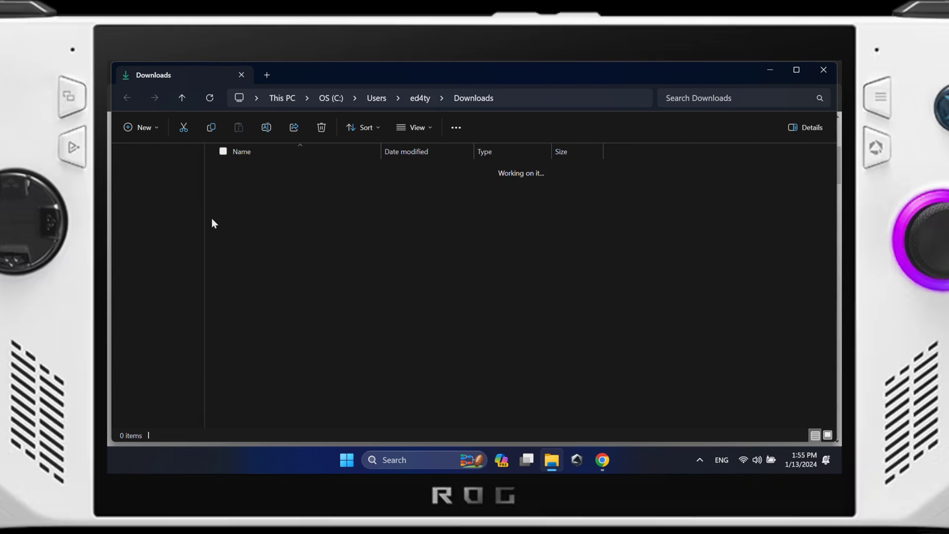
pyautogui.click(241, 191)
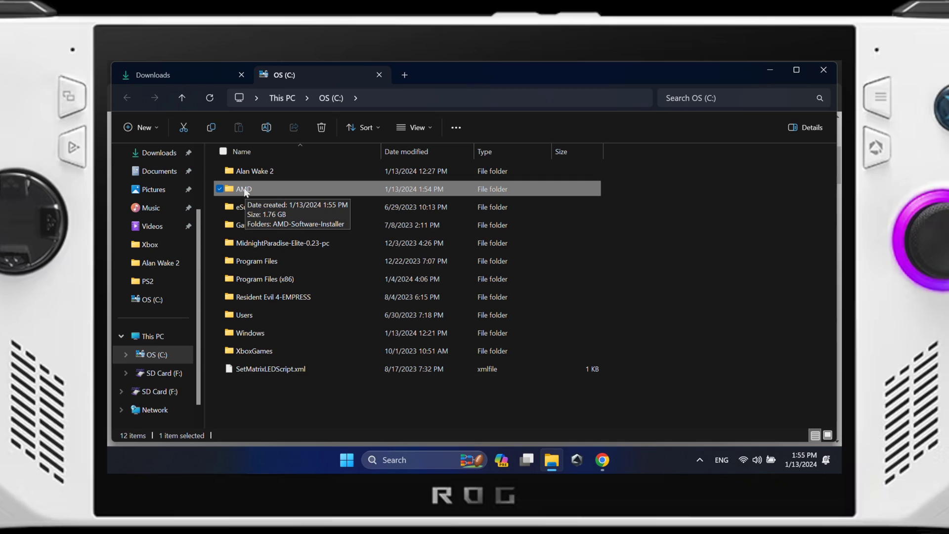
pyautogui.doubleClick(245, 190)
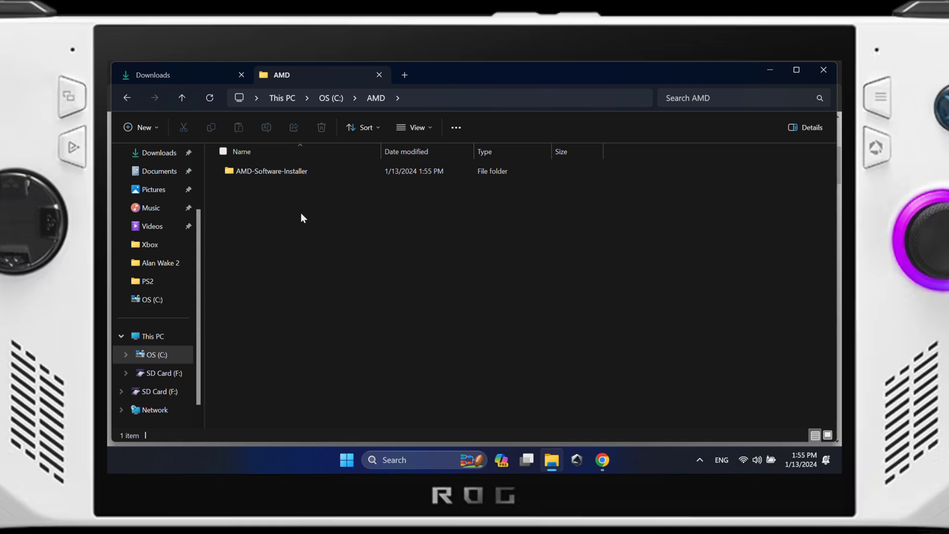
# Step: Launch Device Manager and select AMD Radeon Graphics under Display adapters
pyautogui.click(434, 455)
pyautogui.write('de')
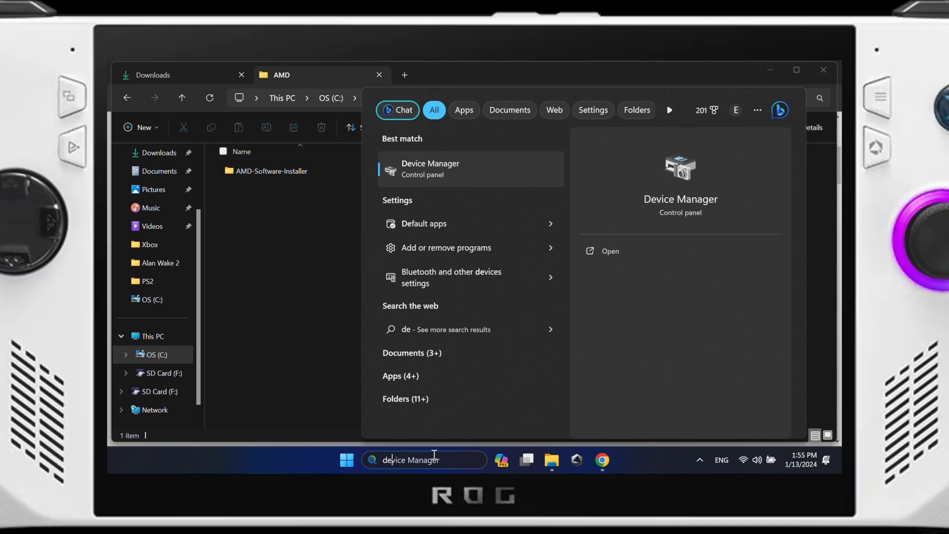
pyautogui.click(438, 170)
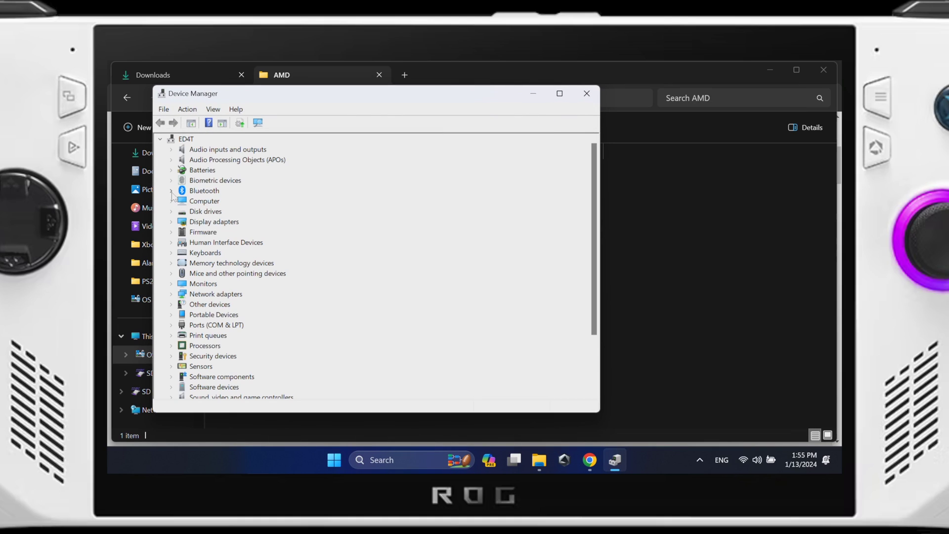
pyautogui.click(171, 221)
pyautogui.click(227, 234)
pyautogui.rightClick(227, 235)
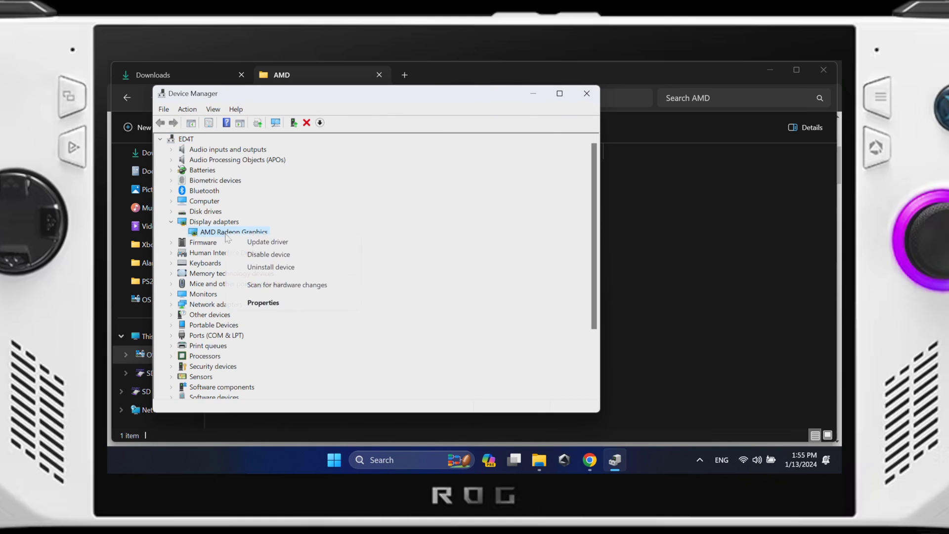
# Step: Update its driver manually from a list via Have Disk, browsing for an .inf file
pyautogui.click(266, 242)
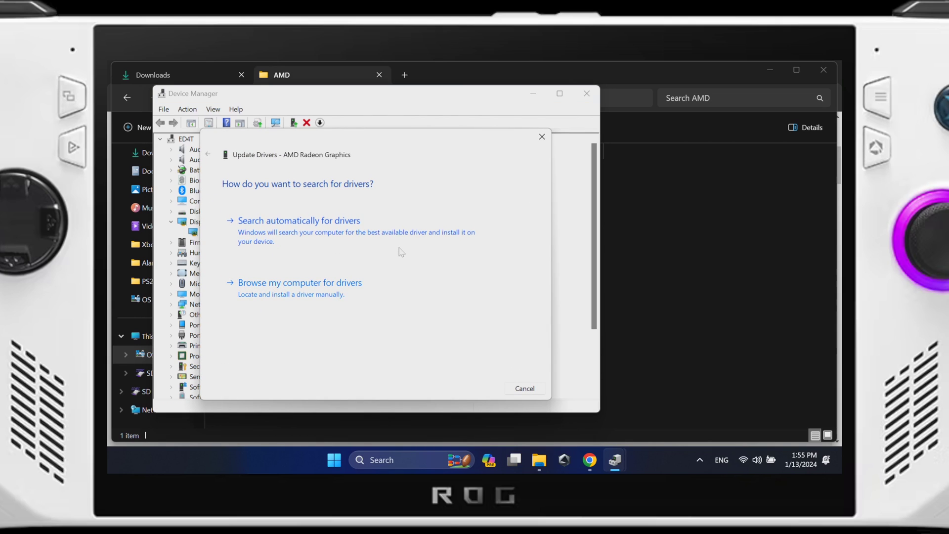
pyautogui.click(328, 289)
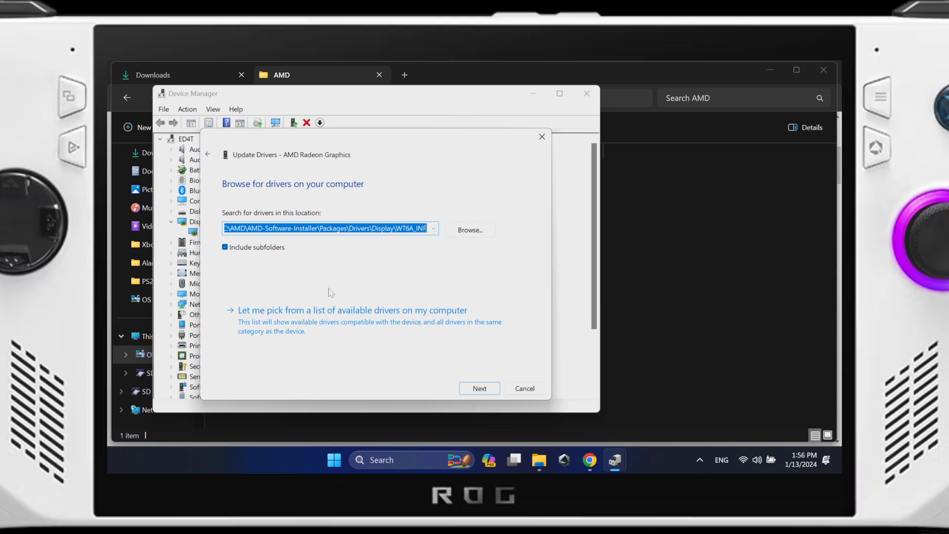
pyautogui.click(326, 312)
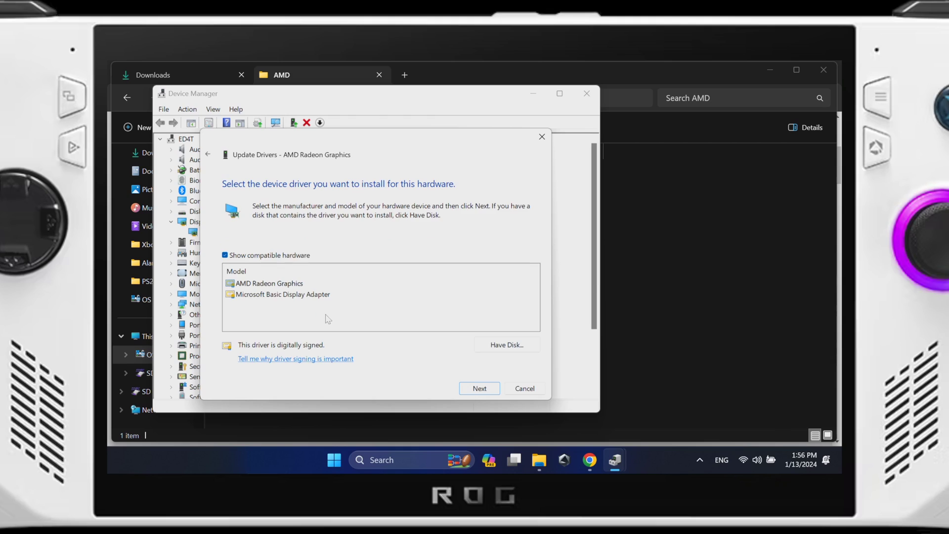
pyautogui.click(270, 286)
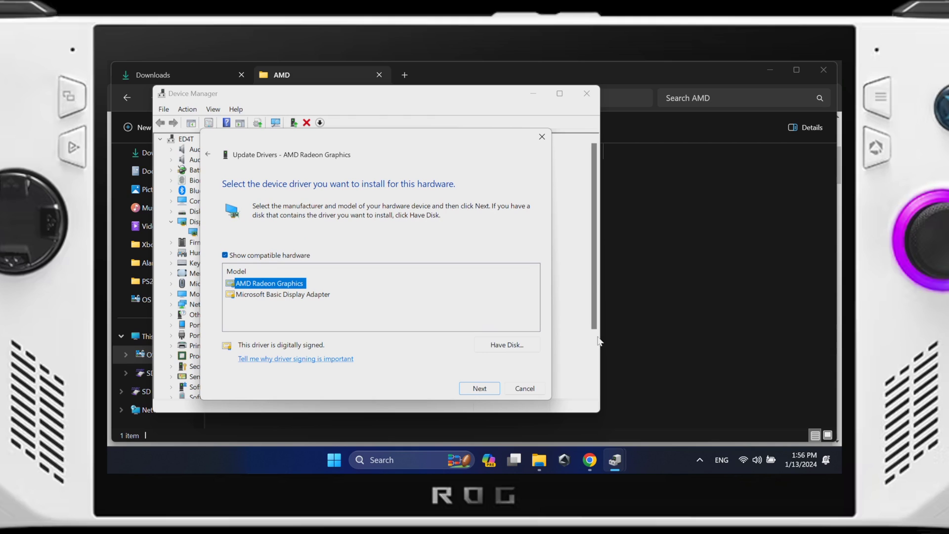
pyautogui.click(514, 343)
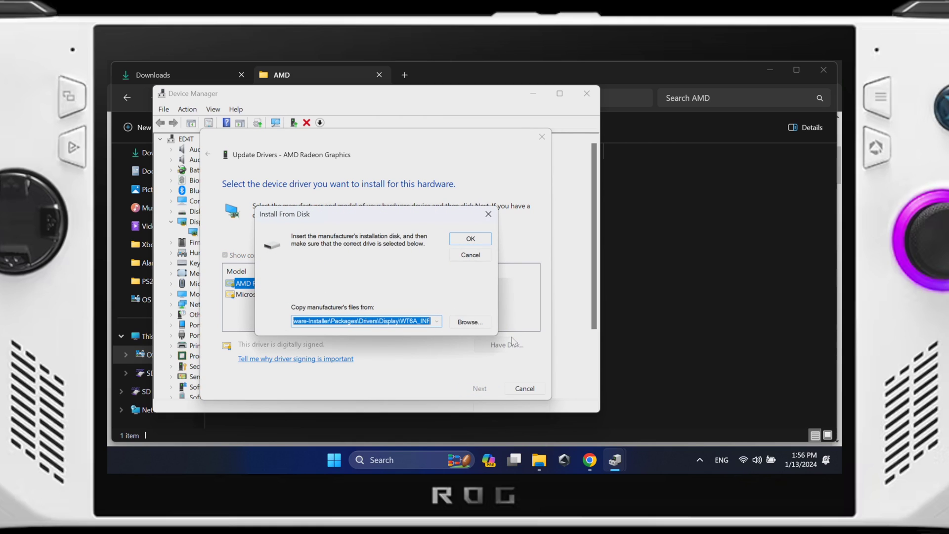
pyautogui.click(470, 323)
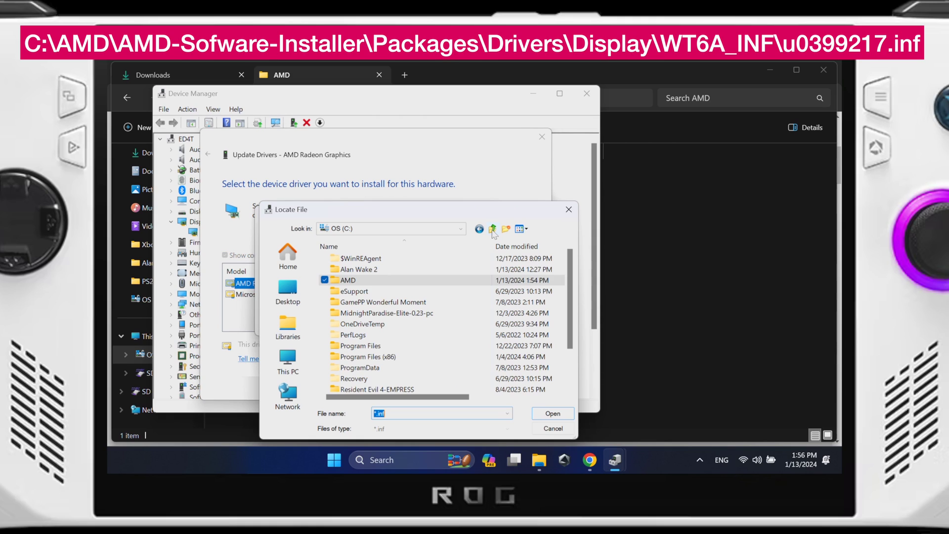
# Step: Browse AMD > AMD-Software-Installer > Packages > Drivers > Display > WT6A_INF and pick u0399217.inf
pyautogui.doubleClick(347, 280)
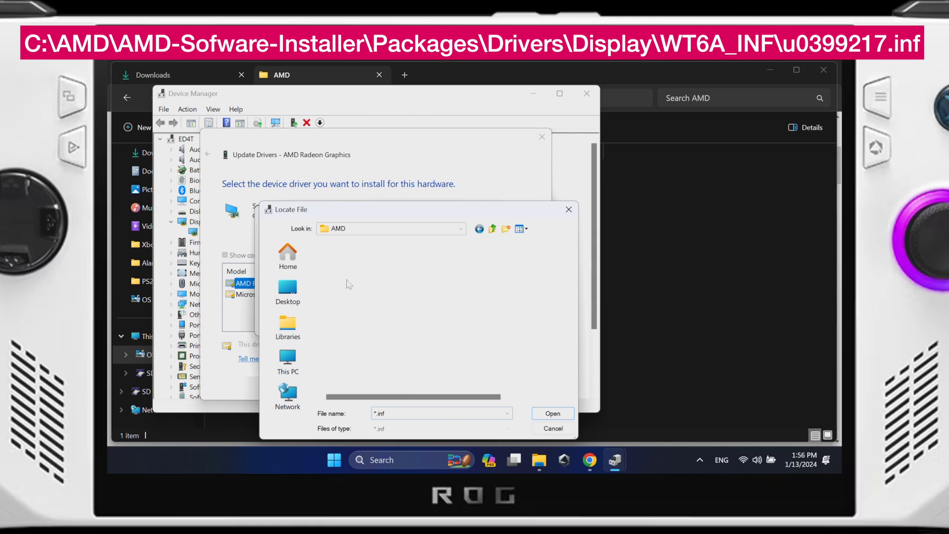
pyautogui.doubleClick(358, 259)
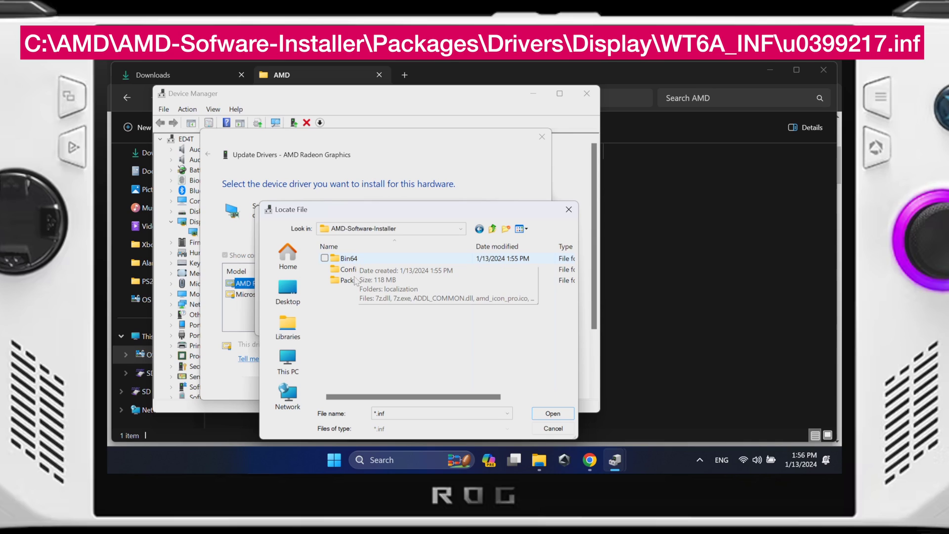
pyautogui.click(347, 280)
pyautogui.doubleClick(347, 281)
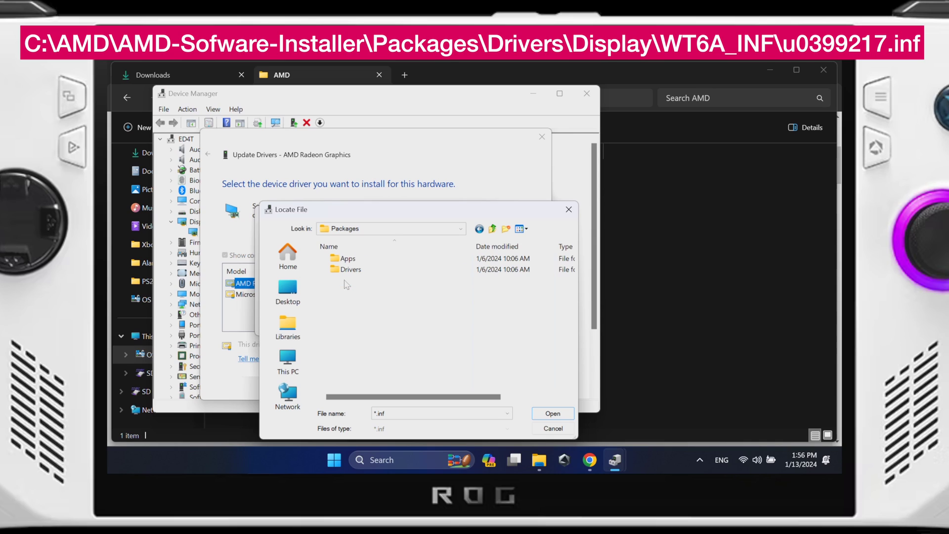
pyautogui.doubleClick(348, 271)
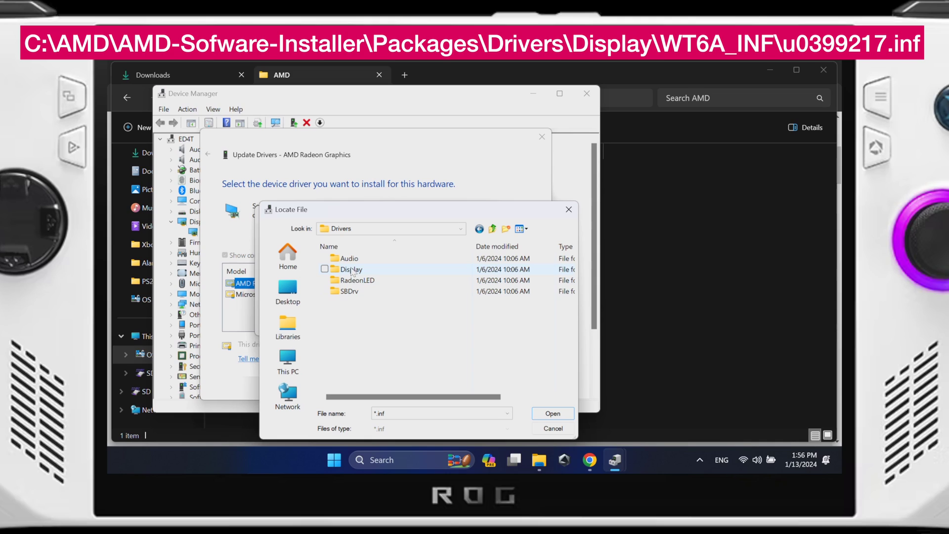
pyautogui.doubleClick(352, 269)
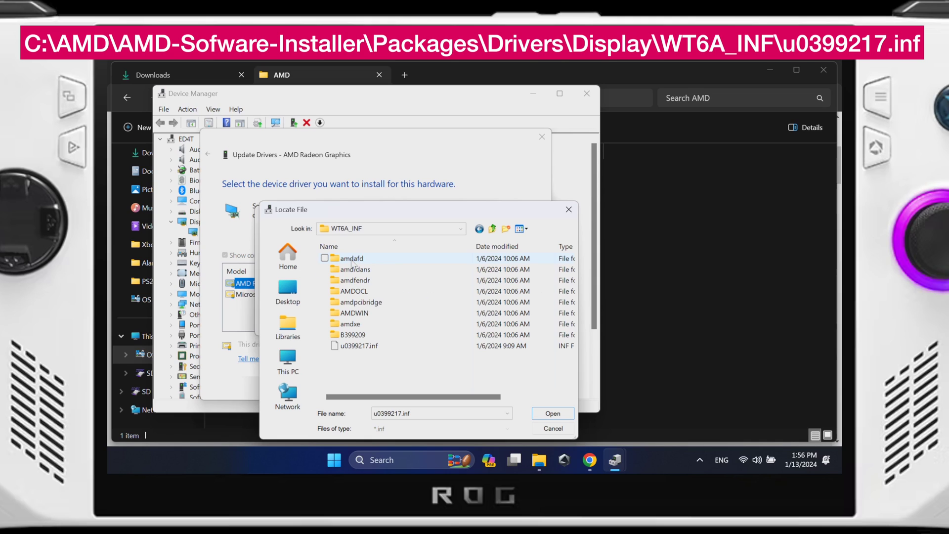
pyautogui.click(357, 348)
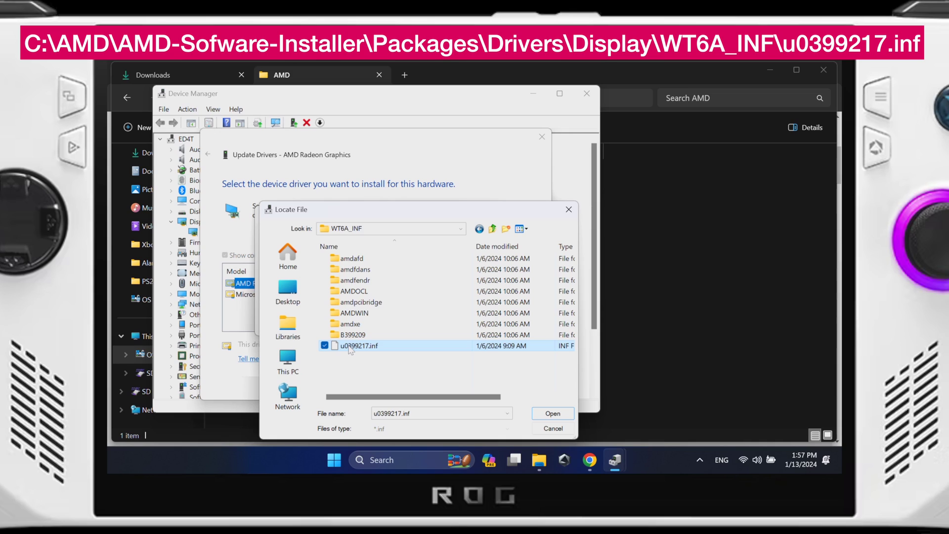
pyautogui.doubleClick(352, 346)
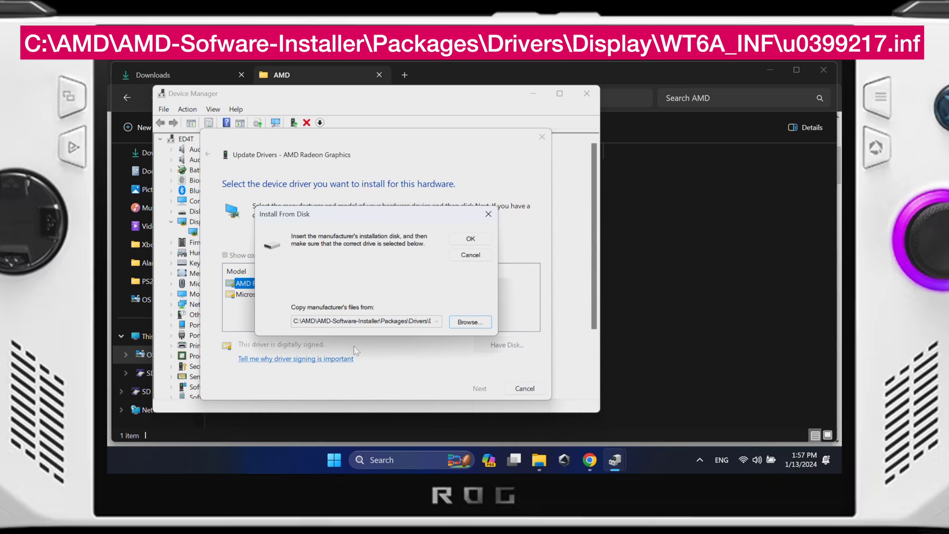
# Step: Choose AMD Radeon 780M Graphics from the disk's driver list and install it despite the warning
pyautogui.click(470, 238)
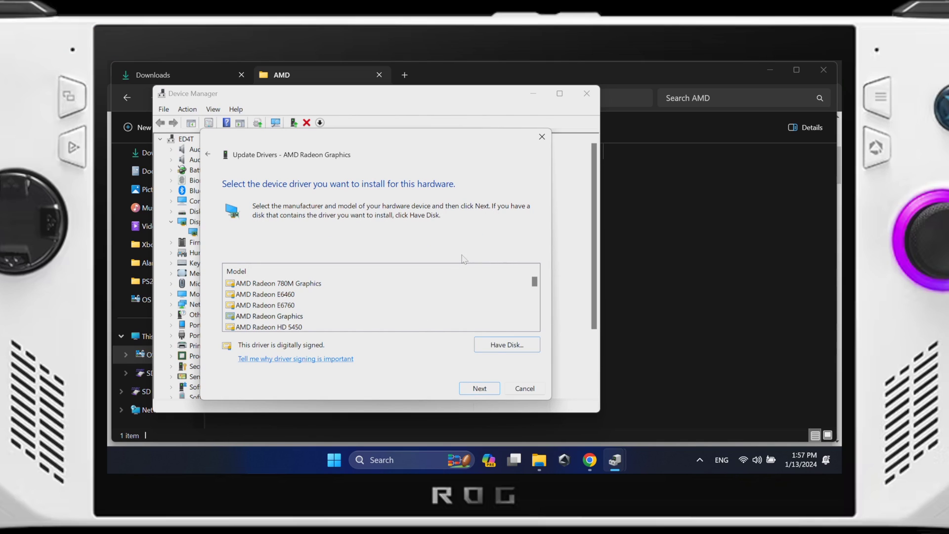
pyautogui.click(297, 283)
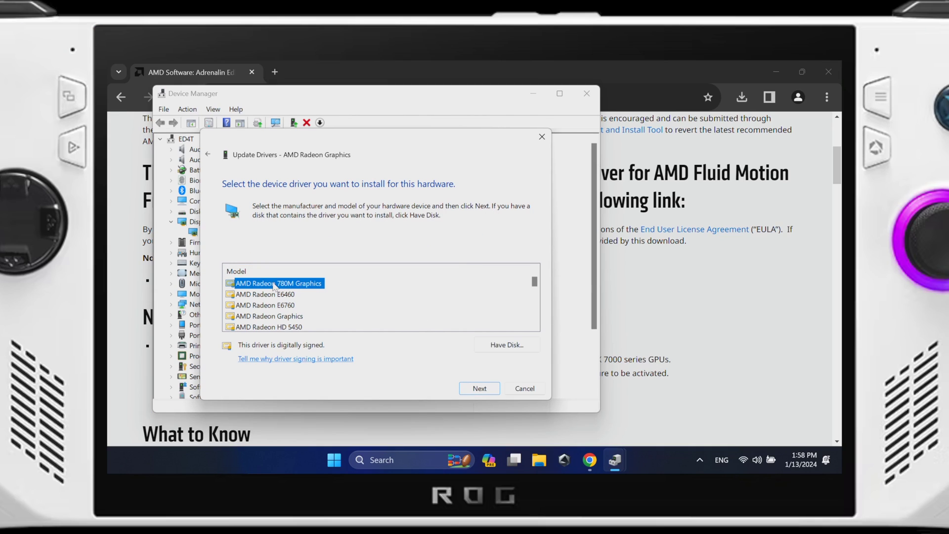
pyautogui.click(478, 391)
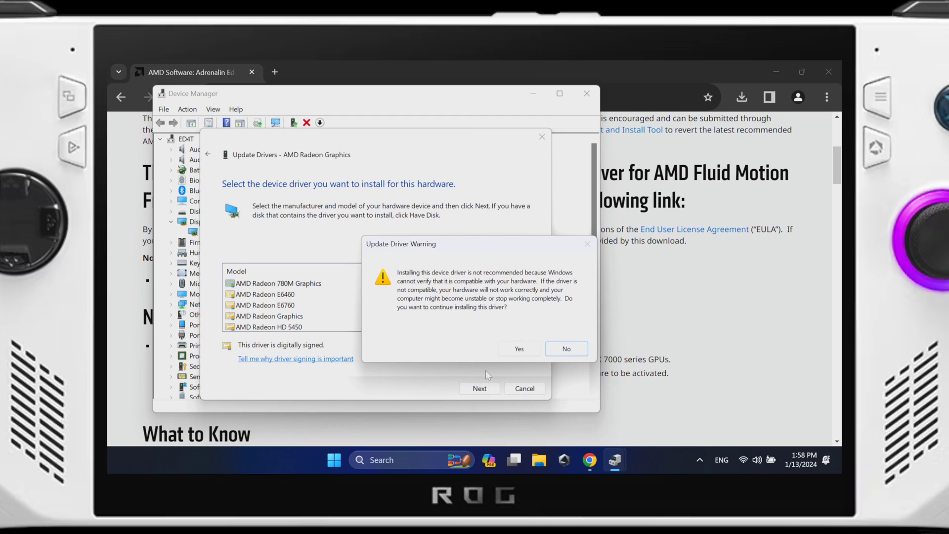
pyautogui.click(516, 348)
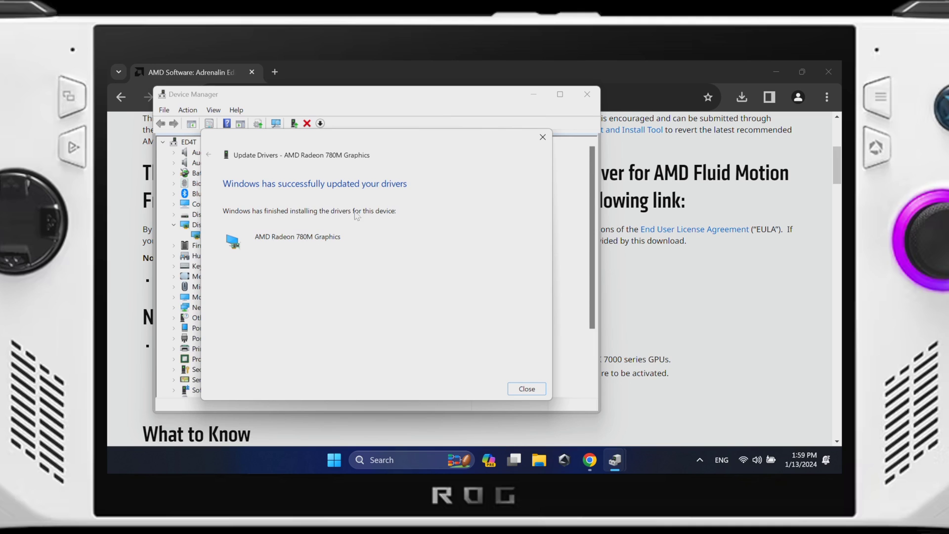
# Step: Check the AMD Radeon 780M Graphics driver date 1/3/2024 on its Properties Driver tab
pyautogui.click(522, 393)
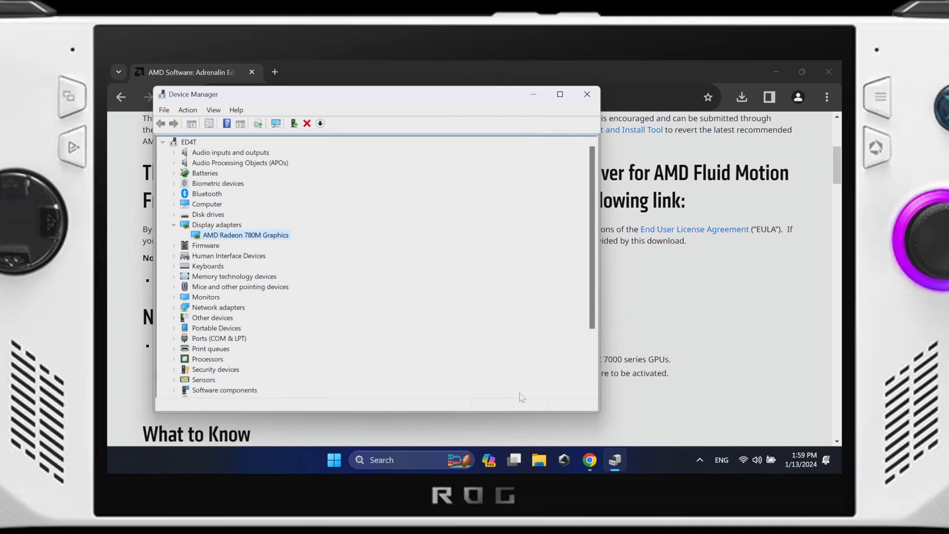
pyautogui.moveTo(403, 95); pyautogui.dragTo(542, 99)
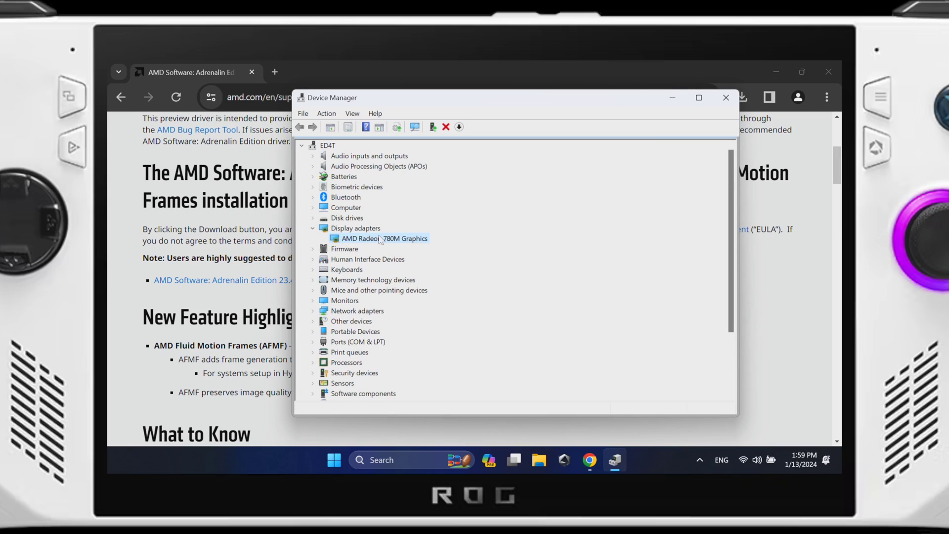
pyautogui.rightClick(379, 239)
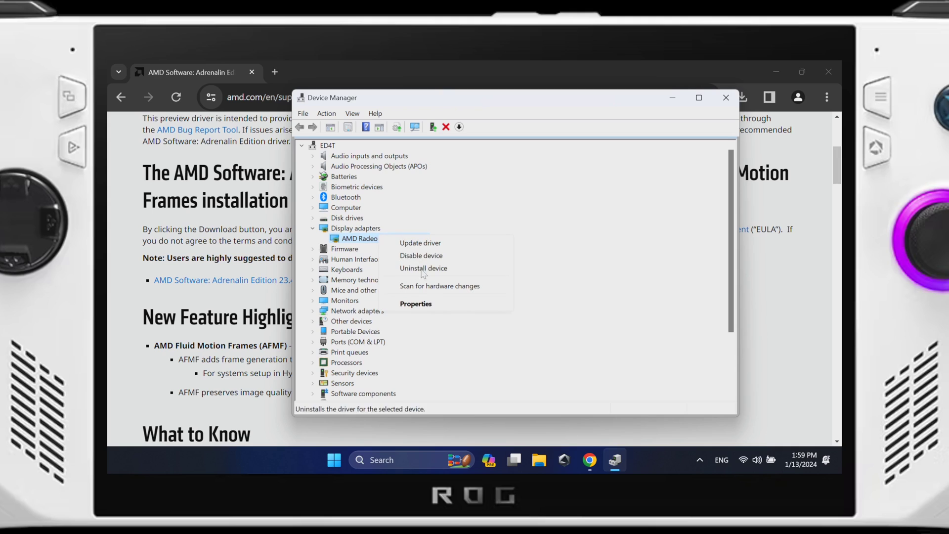
pyautogui.click(421, 303)
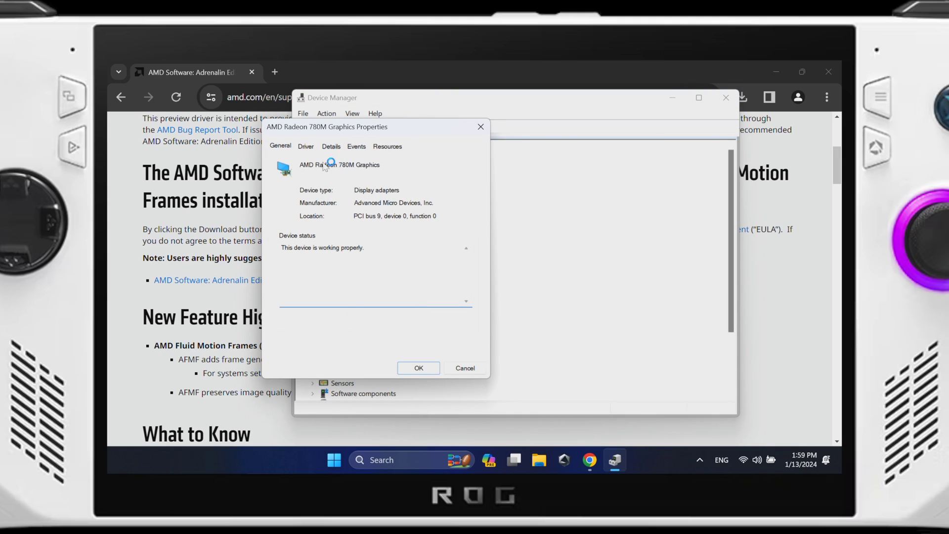
pyautogui.click(306, 147)
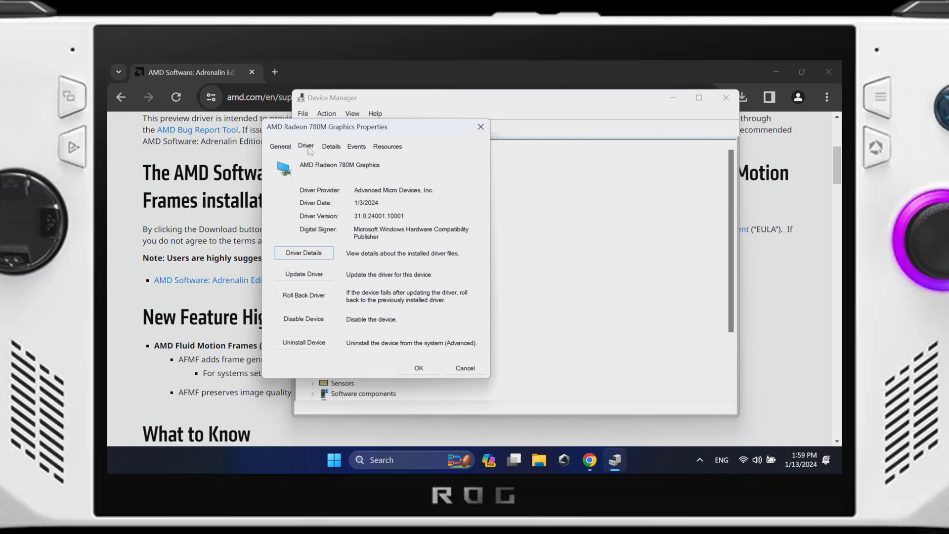
pyautogui.moveTo(358, 203); pyautogui.dragTo(381, 203)
pyautogui.click(361, 204)
pyautogui.doubleClick(378, 203)
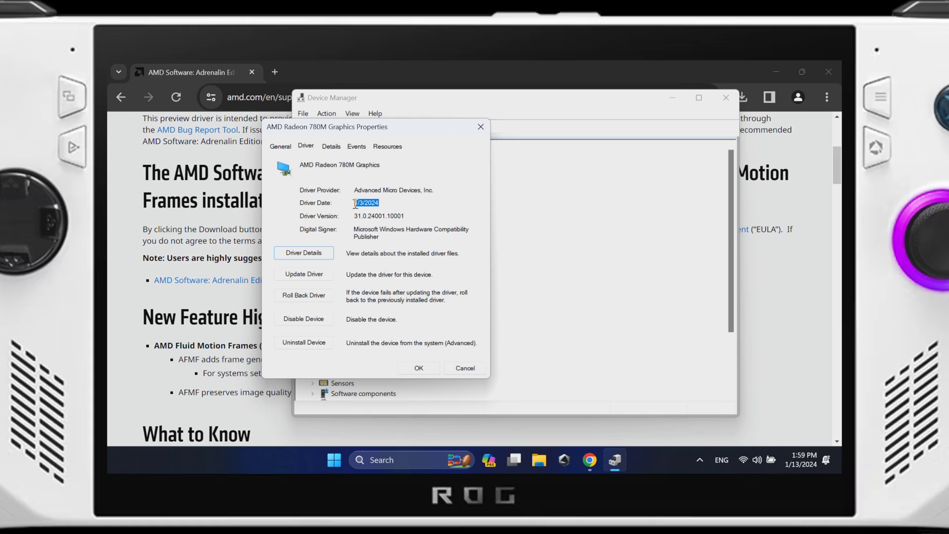
# Step: Close the adapter properties, Device Manager and Chrome
pyautogui.click(480, 127)
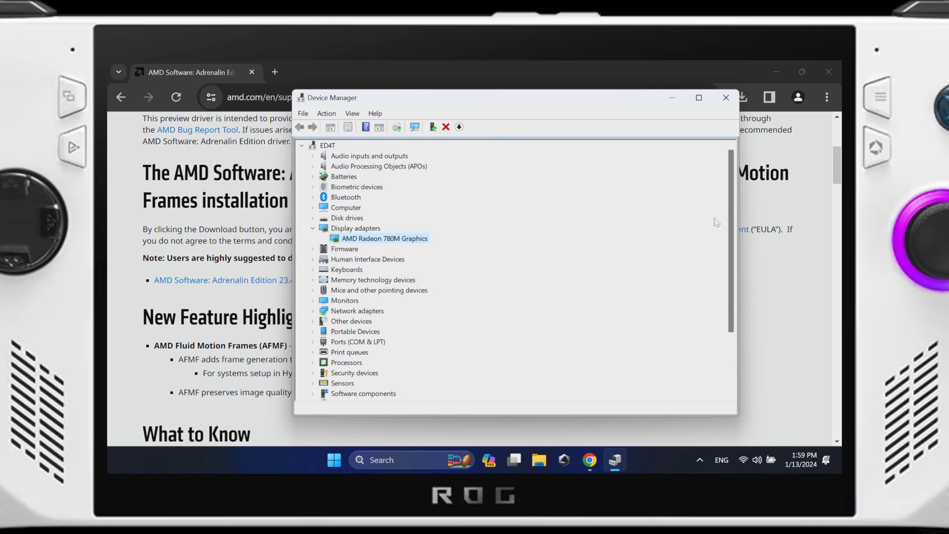
pyautogui.click(726, 97)
pyautogui.click(832, 70)
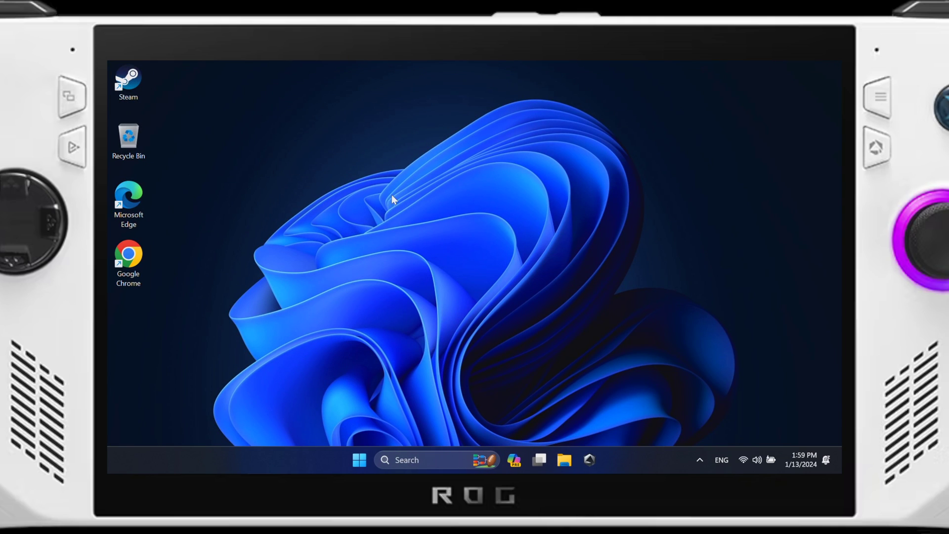
# Step: Navigate to C:\AMD\AMD-Software-Installer\Packages\Drivers\Display\WT6A_INF\B399209 in File Explorer
pyautogui.press('super+e')
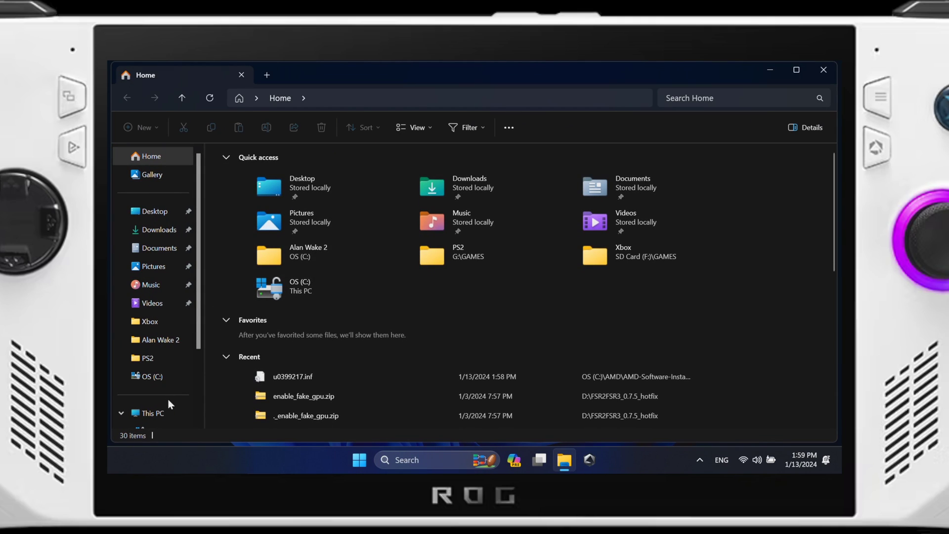
pyautogui.click(142, 378)
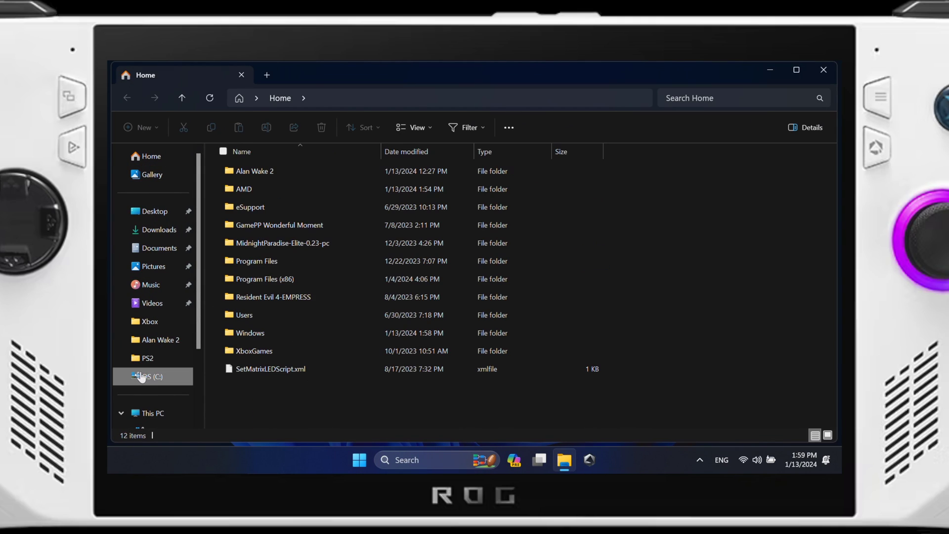
pyautogui.doubleClick(242, 189)
pyautogui.doubleClick(255, 170)
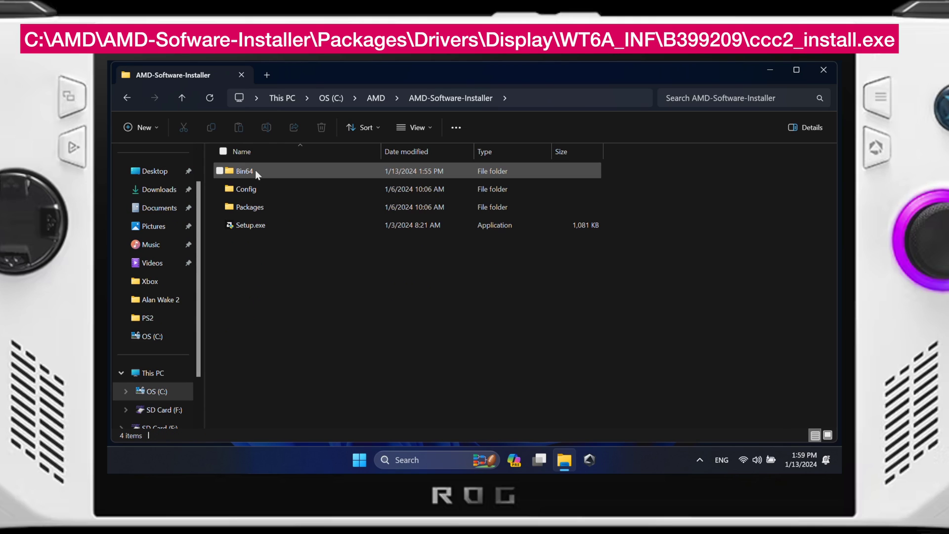
pyautogui.doubleClick(259, 202)
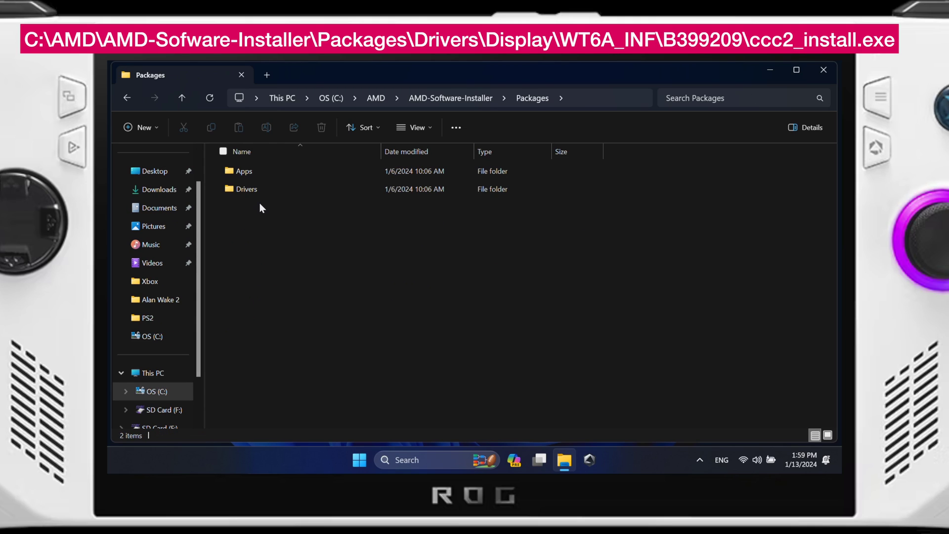
pyautogui.doubleClick(254, 191)
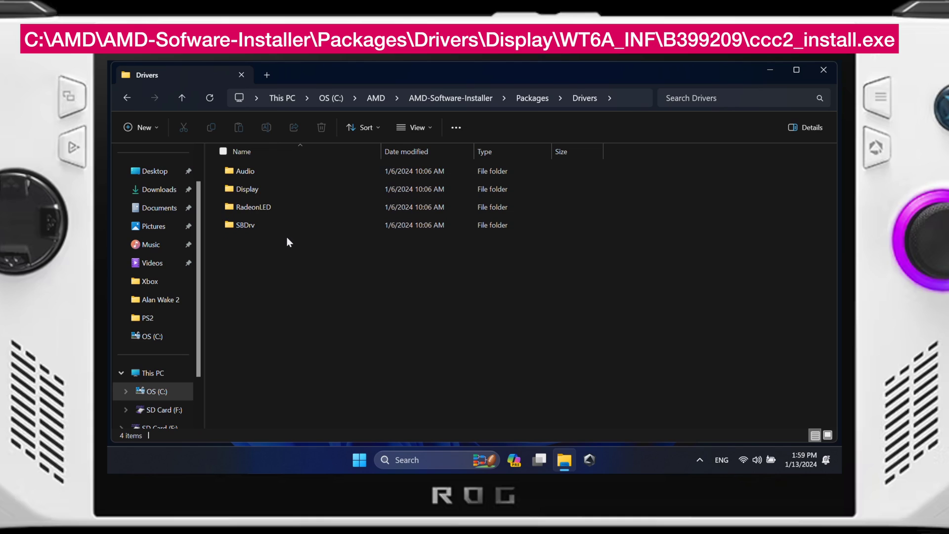
pyautogui.doubleClick(253, 187)
pyautogui.doubleClick(252, 173)
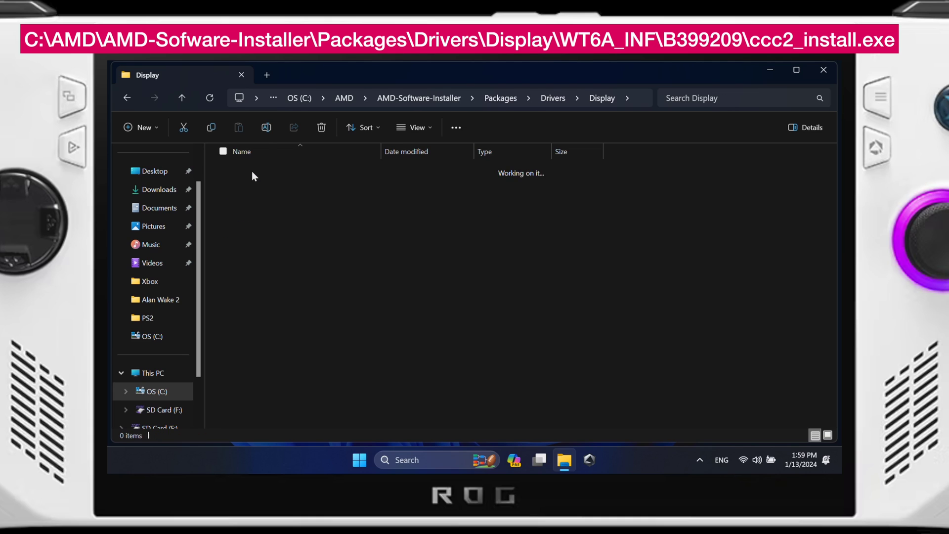
pyautogui.click(257, 297)
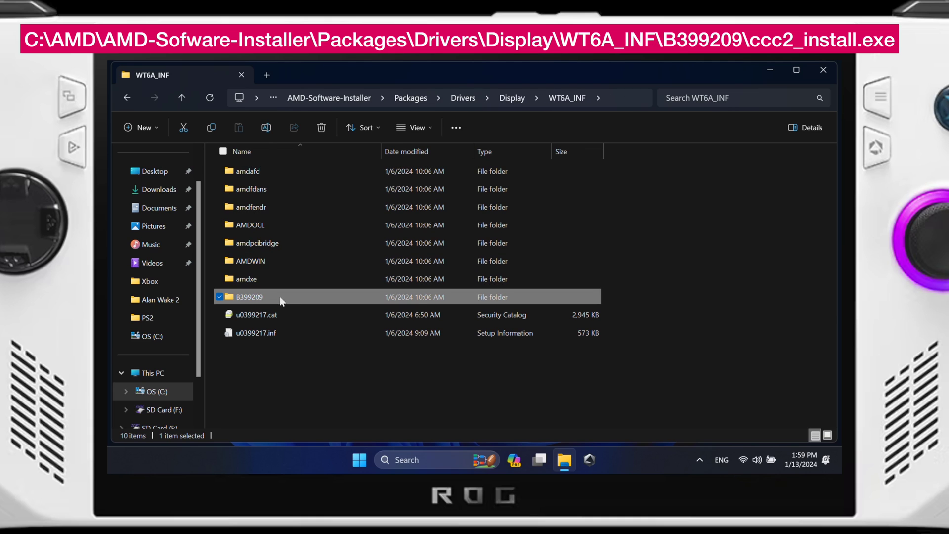
pyautogui.doubleClick(255, 296)
pyautogui.scroll(-10, 306, 308)
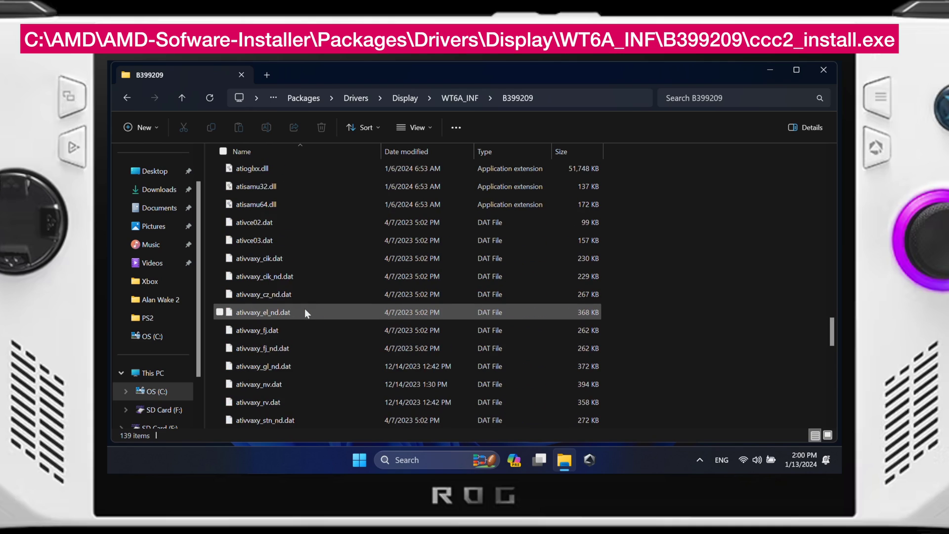
pyautogui.scroll(-5, 305, 308)
# Step: Run ccc2_install.exe through to completion, then close File Explorer
pyautogui.click(249, 240)
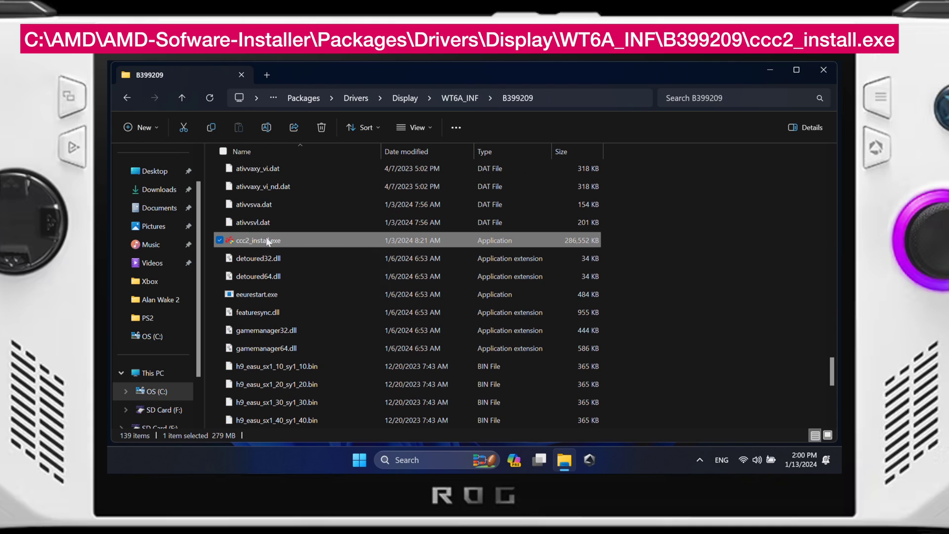
pyautogui.doubleClick(289, 240)
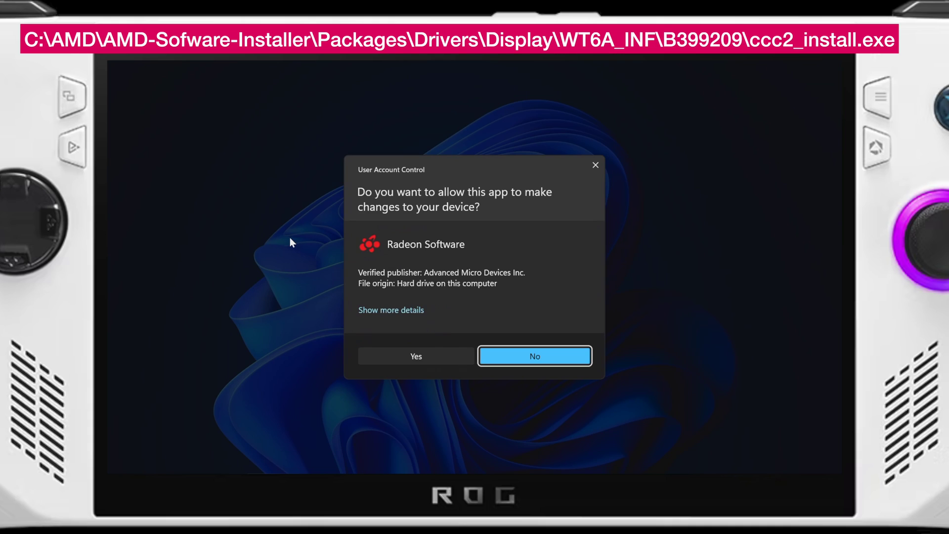
pyautogui.click(443, 356)
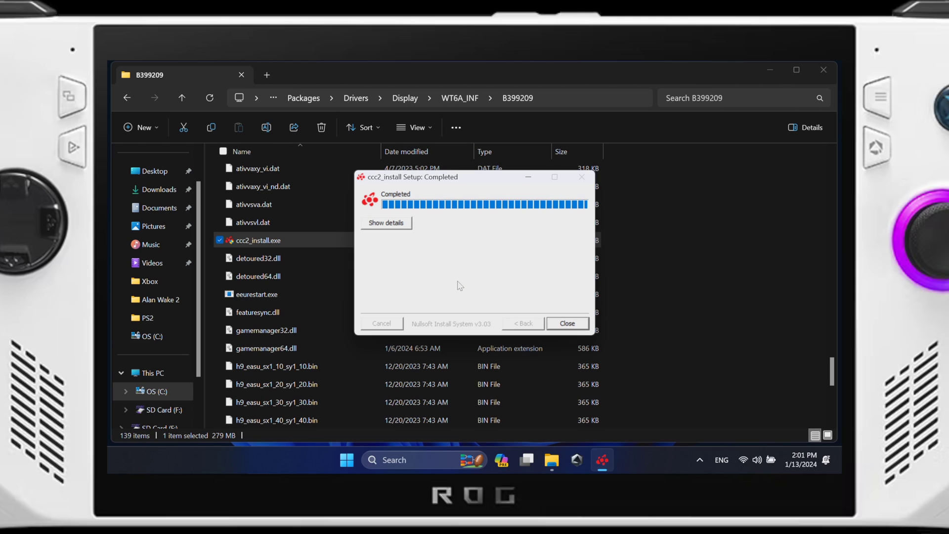
pyautogui.click(569, 324)
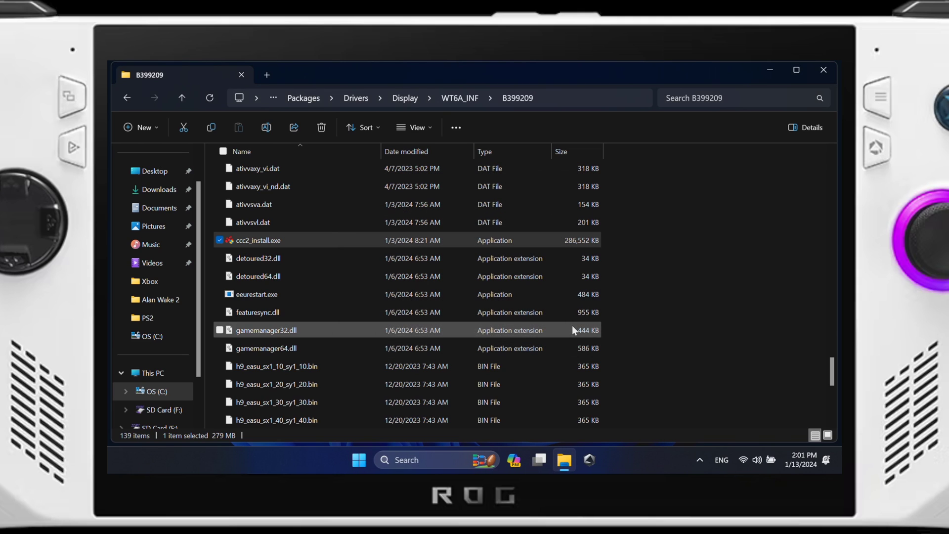
pyautogui.click(824, 70)
# Step: Restart the computer from the Start power menu, then reveal the hidden tray icons
pyautogui.click(360, 461)
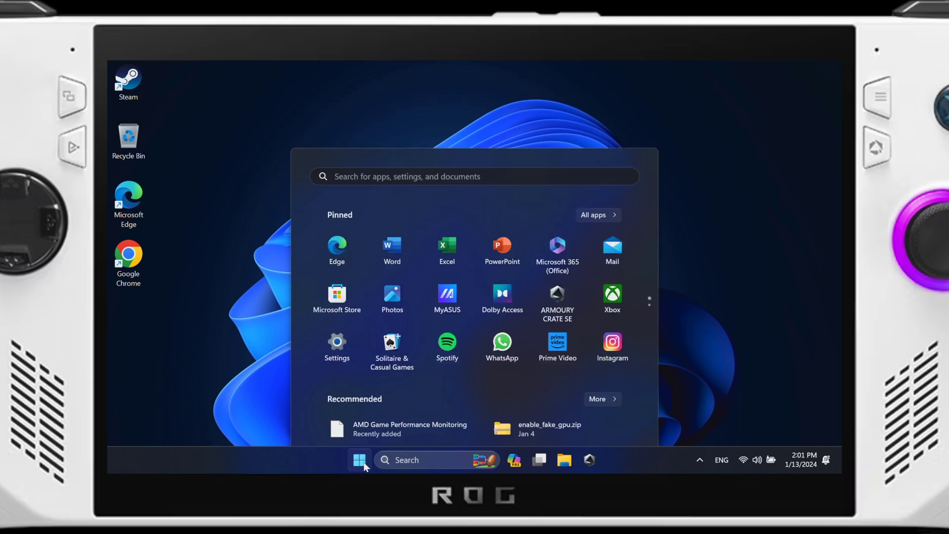
pyautogui.click(616, 419)
pyautogui.click(611, 396)
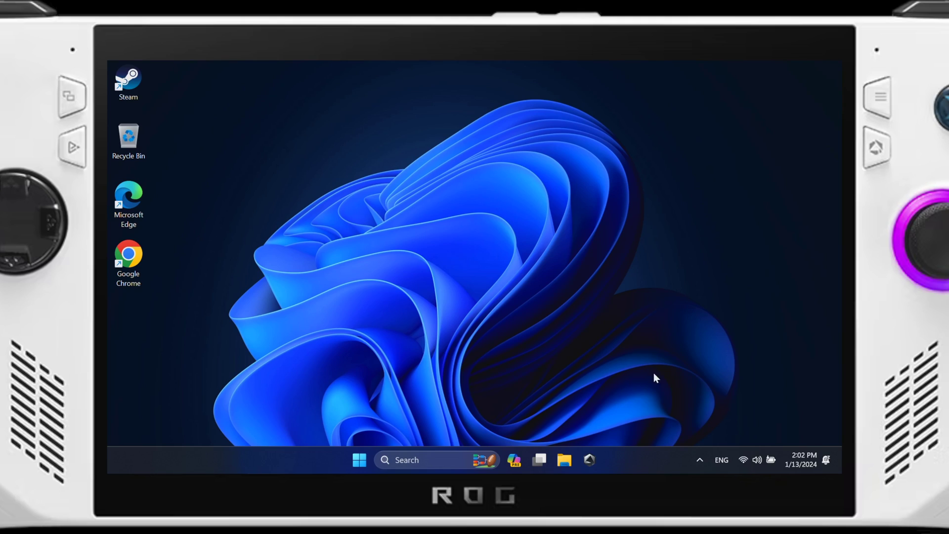
pyautogui.click(701, 456)
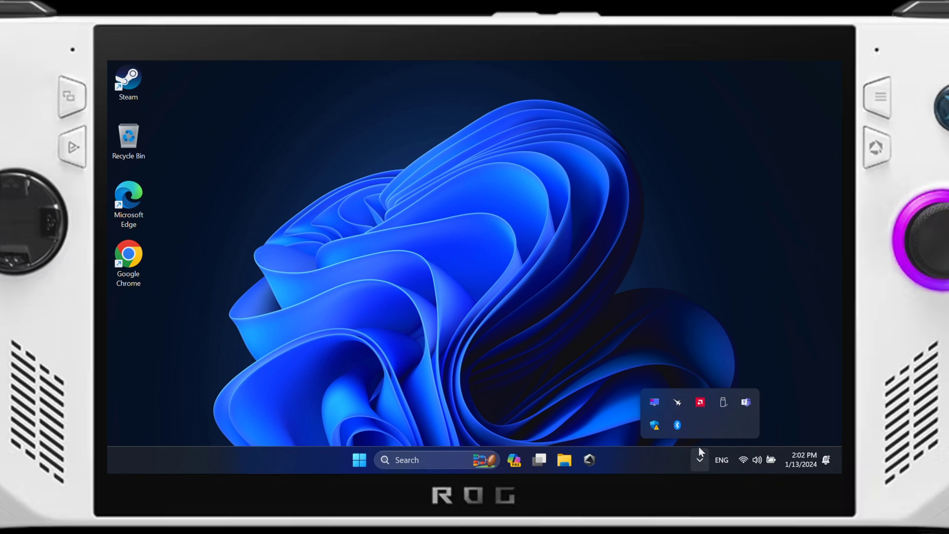
# Step: Launch Adrenalin from the tray and check Fluid Motion Frames under Gaming > Graphics
pyautogui.click(700, 403)
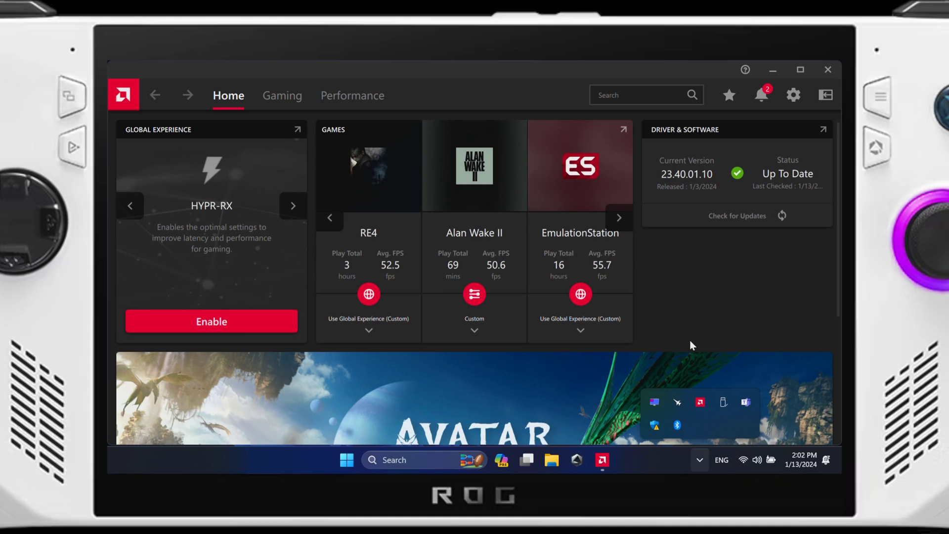
pyautogui.click(291, 98)
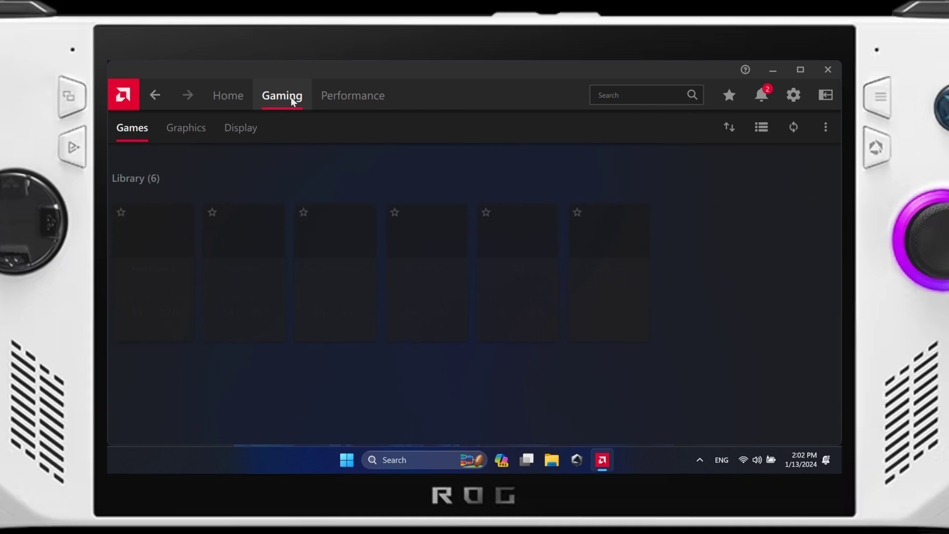
pyautogui.click(184, 133)
pyautogui.scroll(-3, 349, 358)
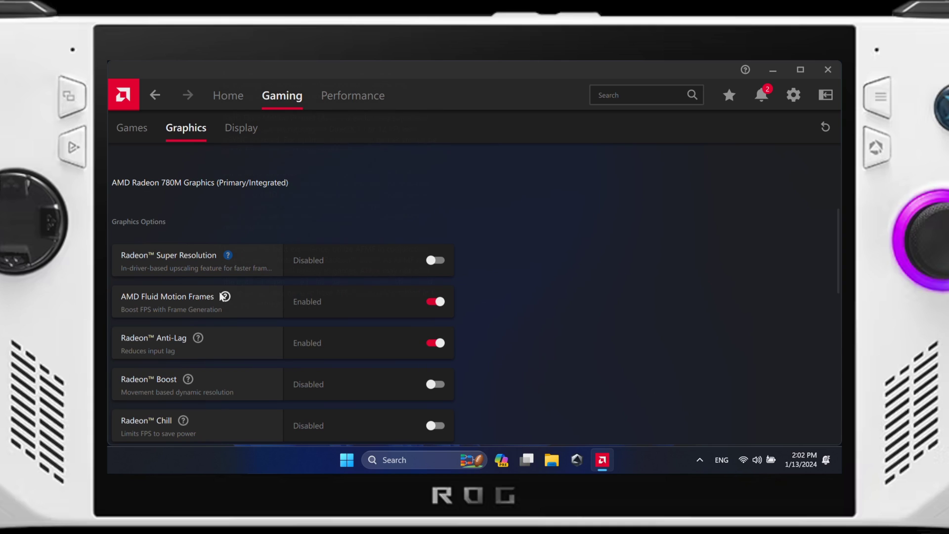
pyautogui.moveTo(224, 297)
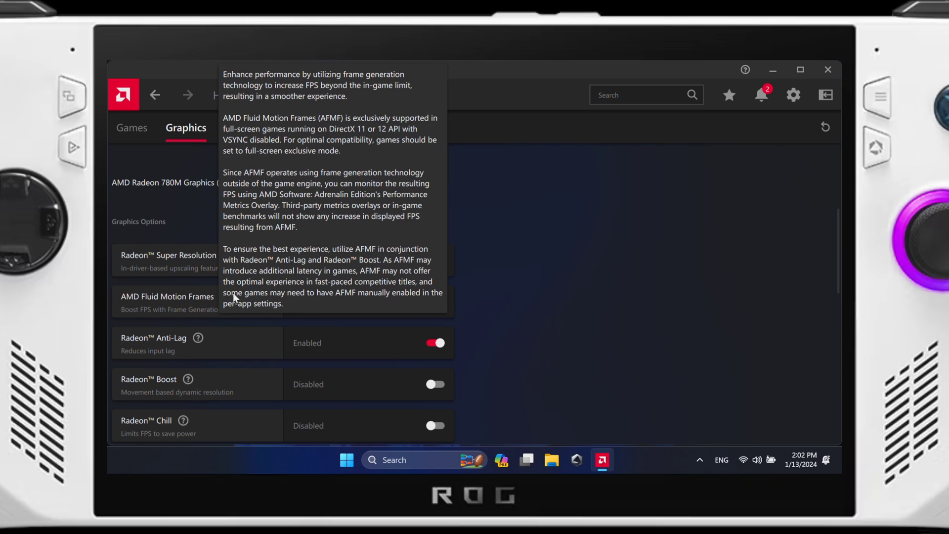
pyautogui.scroll(3, 288, 292)
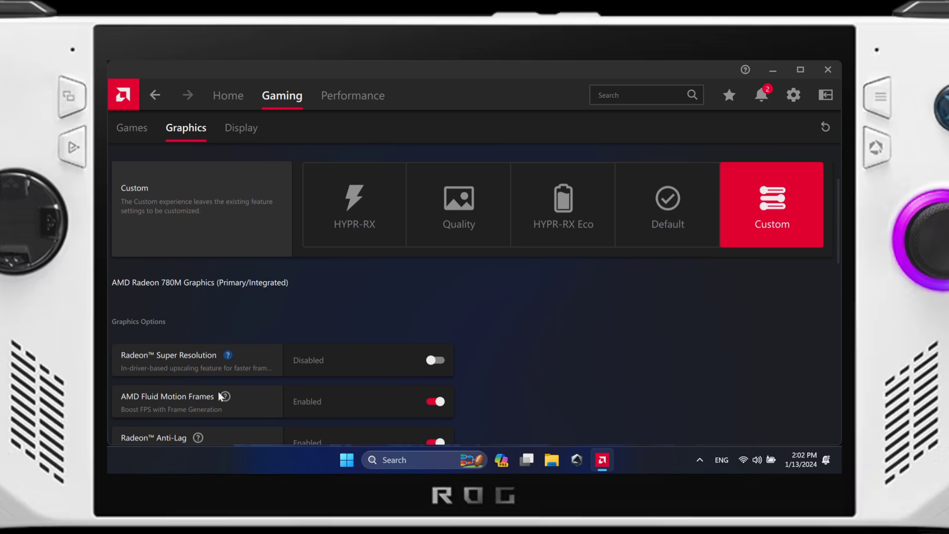
pyautogui.moveTo(225, 396)
# Step: Toggle Enable Metrics Overlay off and back on under Performance > Overlay
pyautogui.click(352, 96)
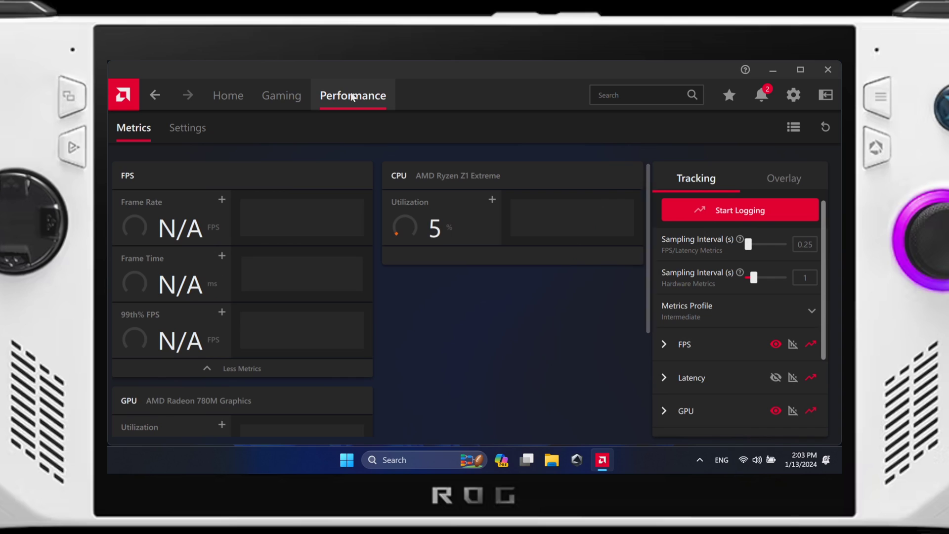
pyautogui.click(804, 178)
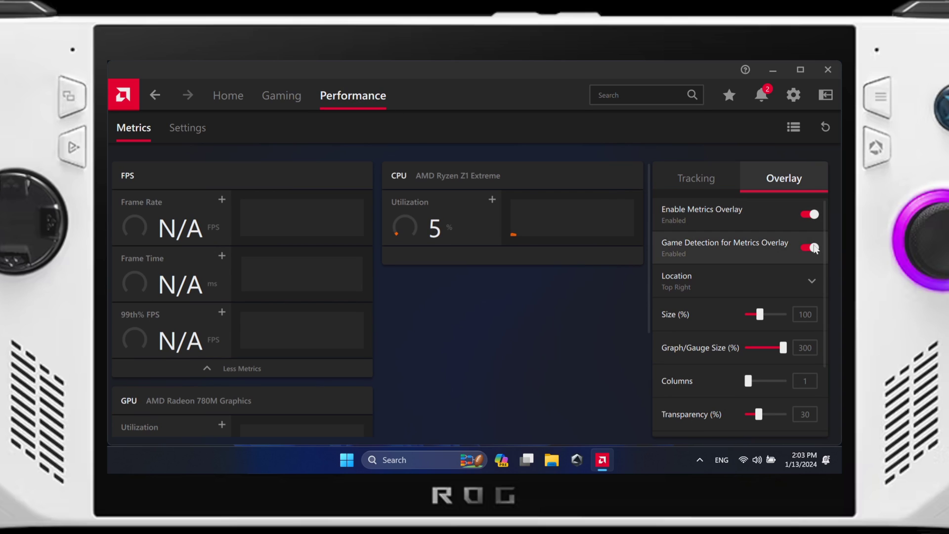
pyautogui.click(810, 215)
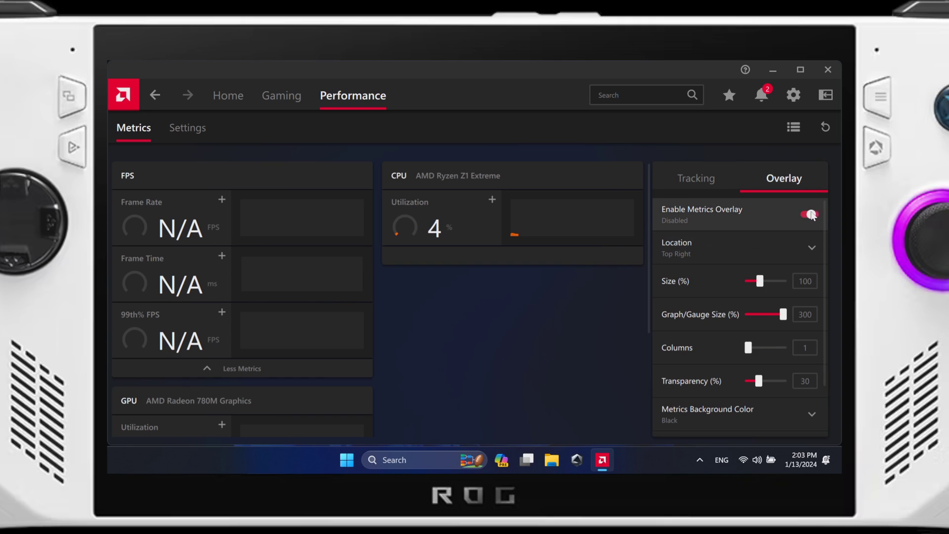
pyautogui.click(809, 215)
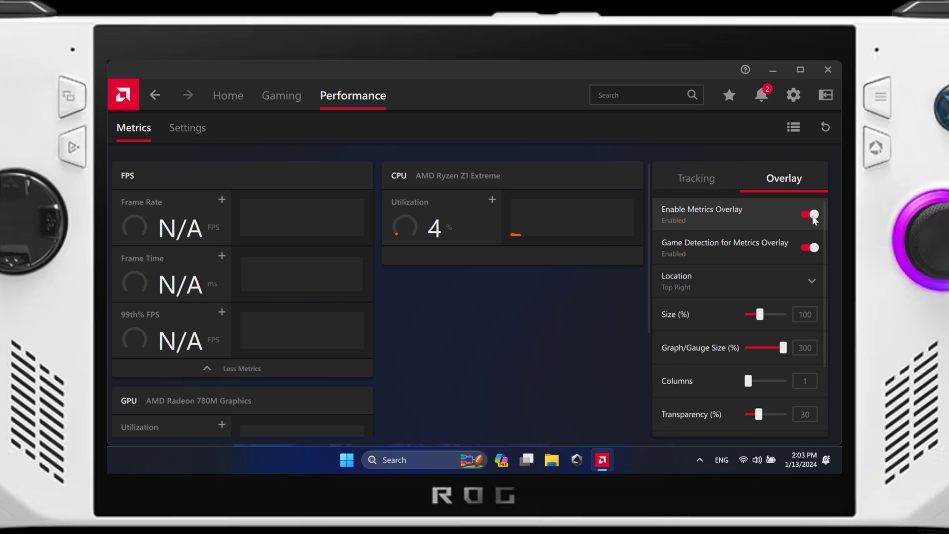
# Step: Dismiss all five notifications, view system settings for version 23.40.01.10, then the game library
pyautogui.click(764, 98)
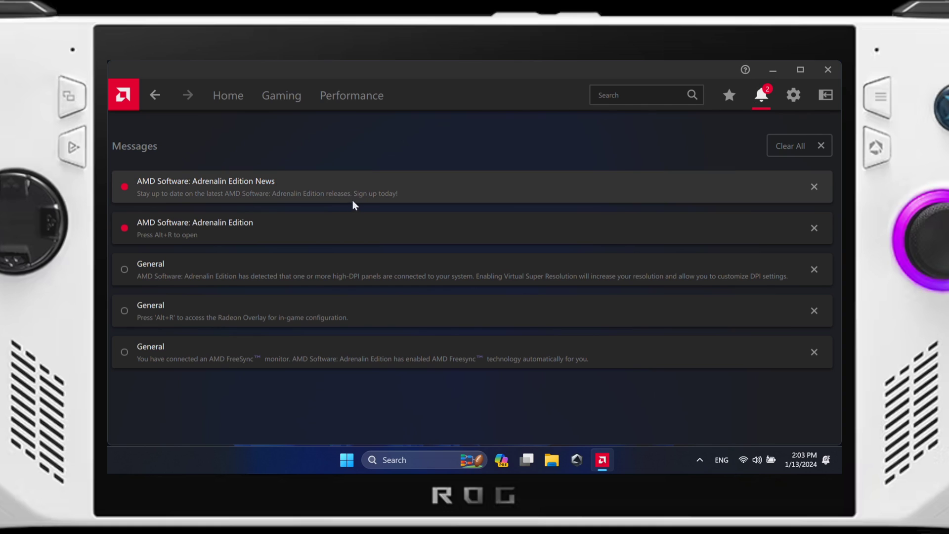
pyautogui.click(814, 187)
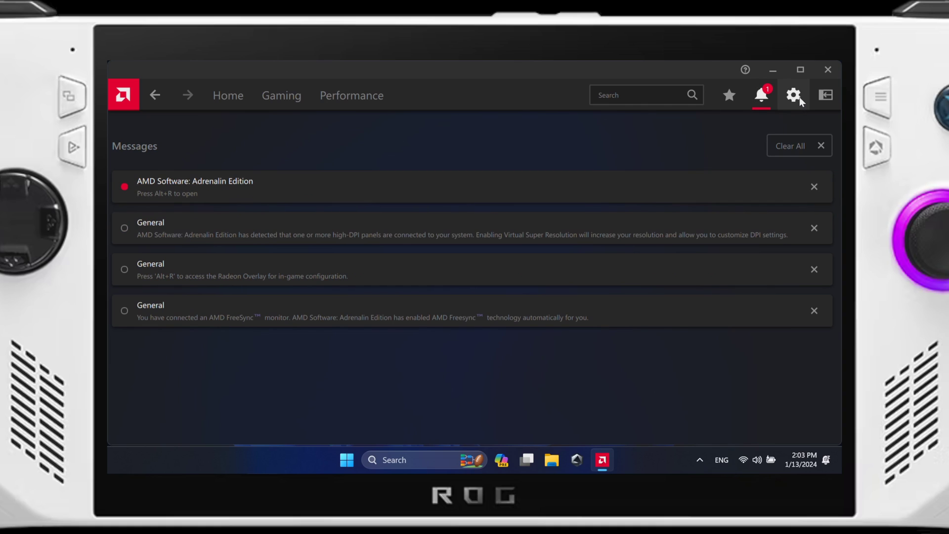
pyautogui.click(814, 187)
pyautogui.click(814, 187)
pyautogui.click(814, 187)
pyautogui.click(814, 187)
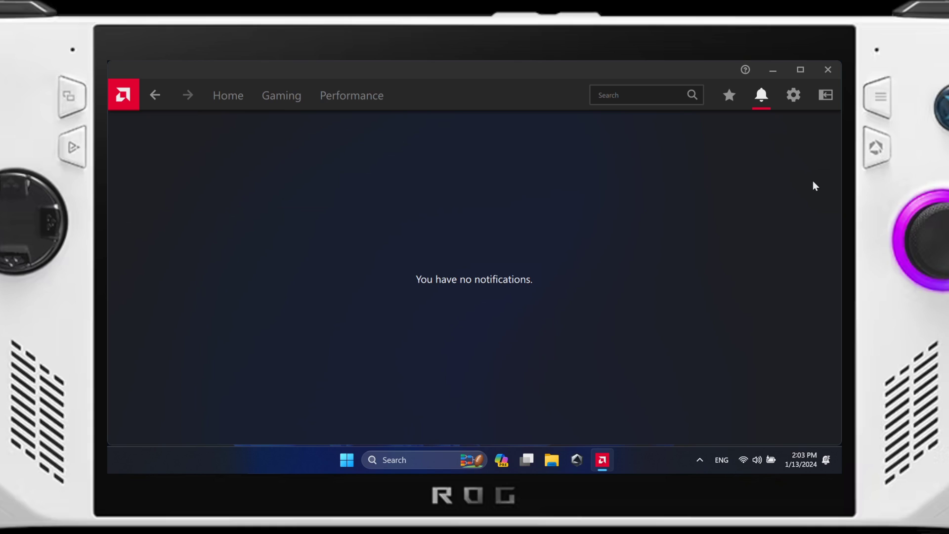
pyautogui.click(791, 97)
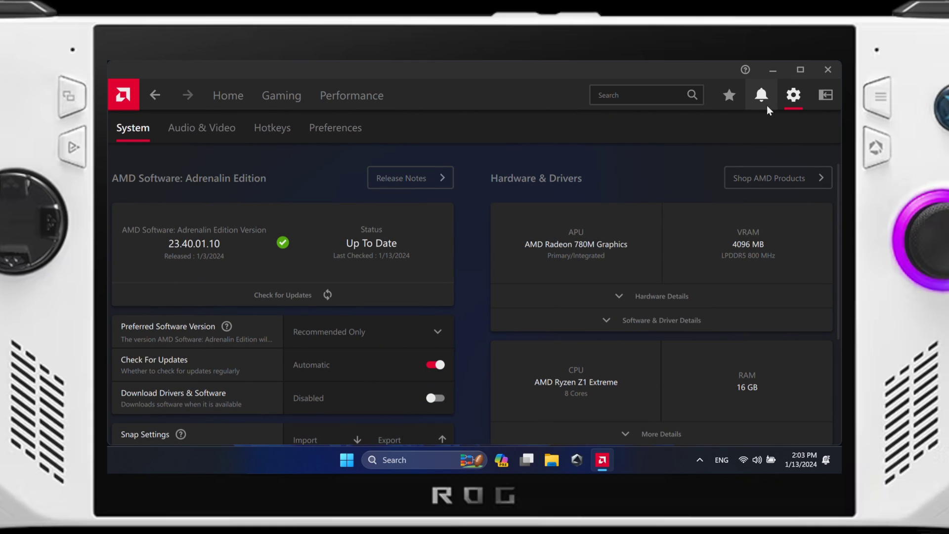
pyautogui.click(285, 96)
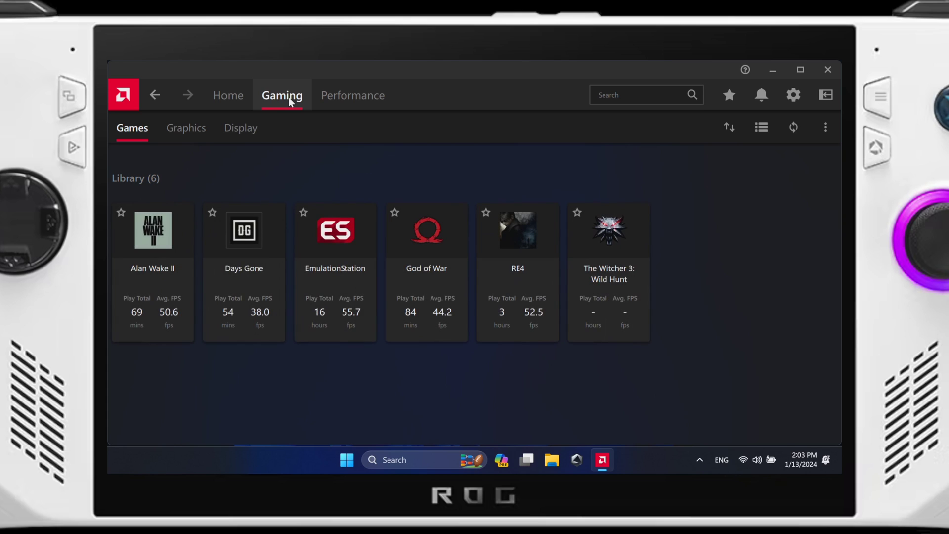
# Step: Review the Alan Wake II game profile settings in AMD Software
pyautogui.click(160, 227)
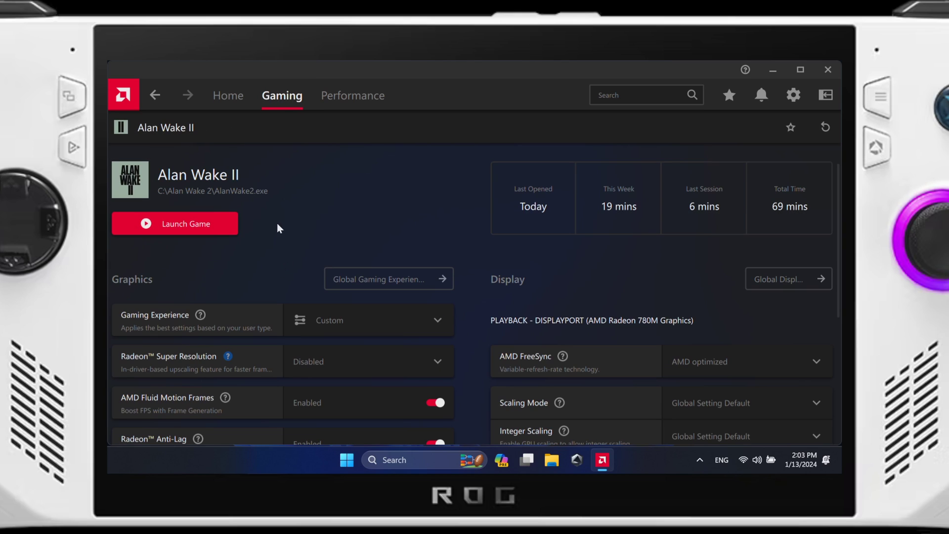
pyautogui.scroll(-1, 289, 200)
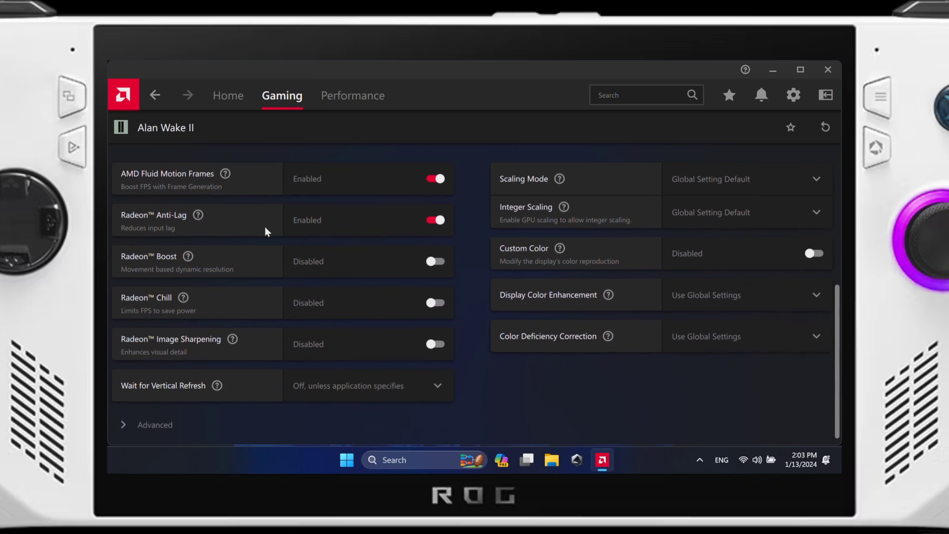
pyautogui.scroll(3, 266, 232)
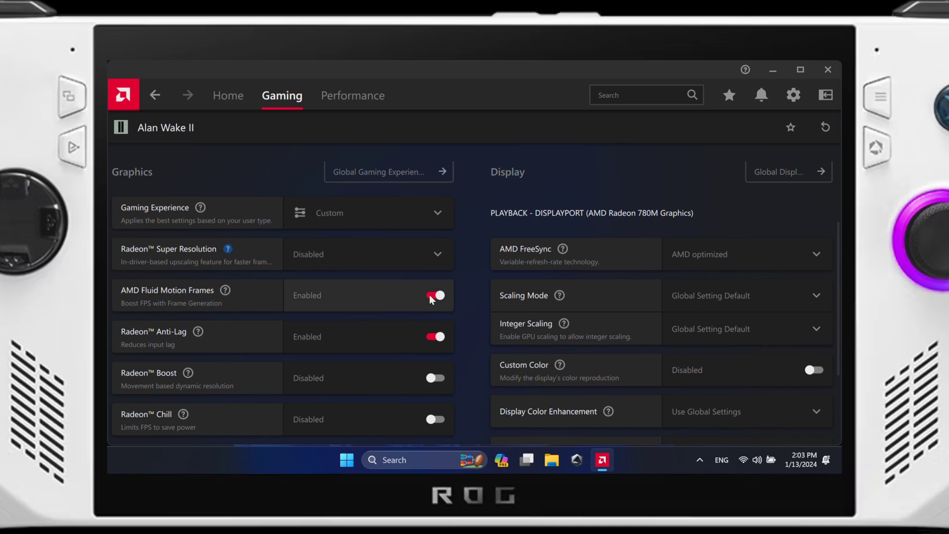
pyautogui.scroll(3, 430, 294)
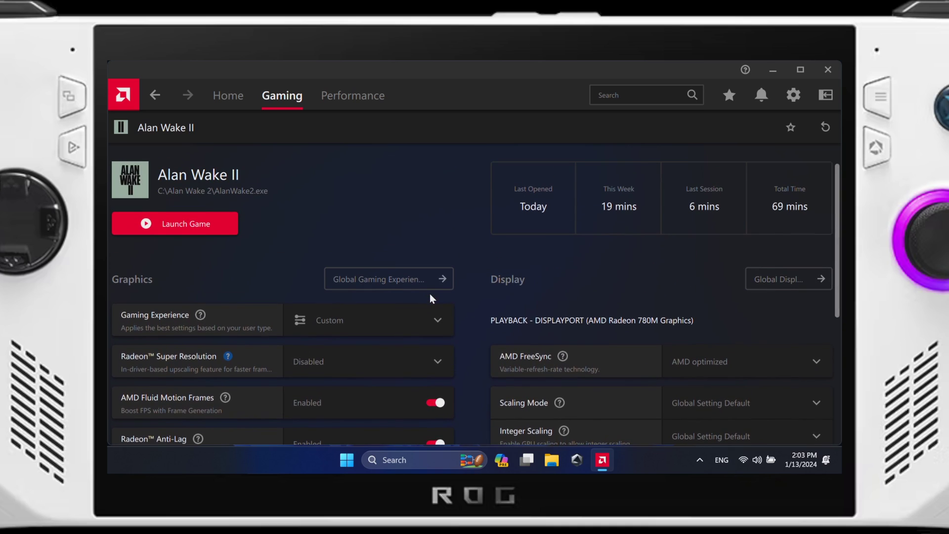
# Step: Return to the Games library and review the RE4 game profile settings
pyautogui.click(152, 100)
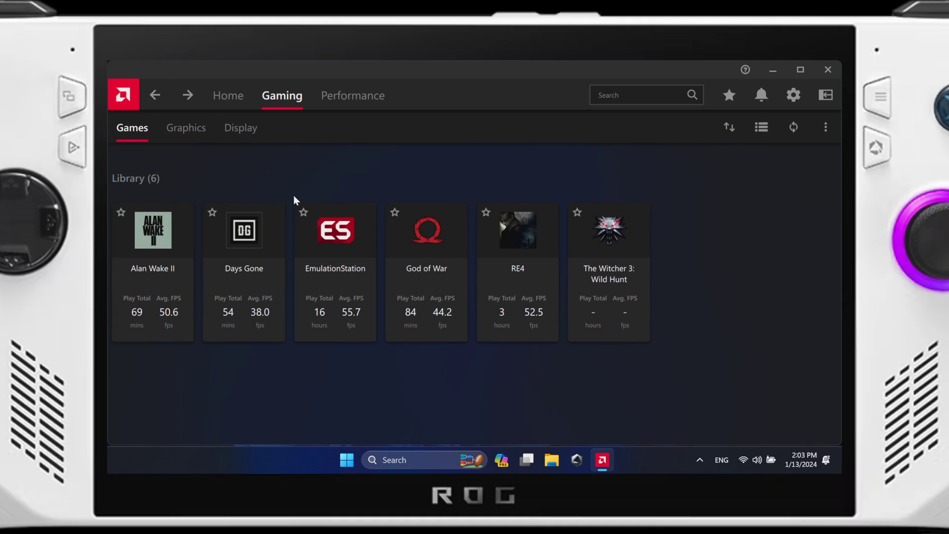
pyautogui.click(510, 262)
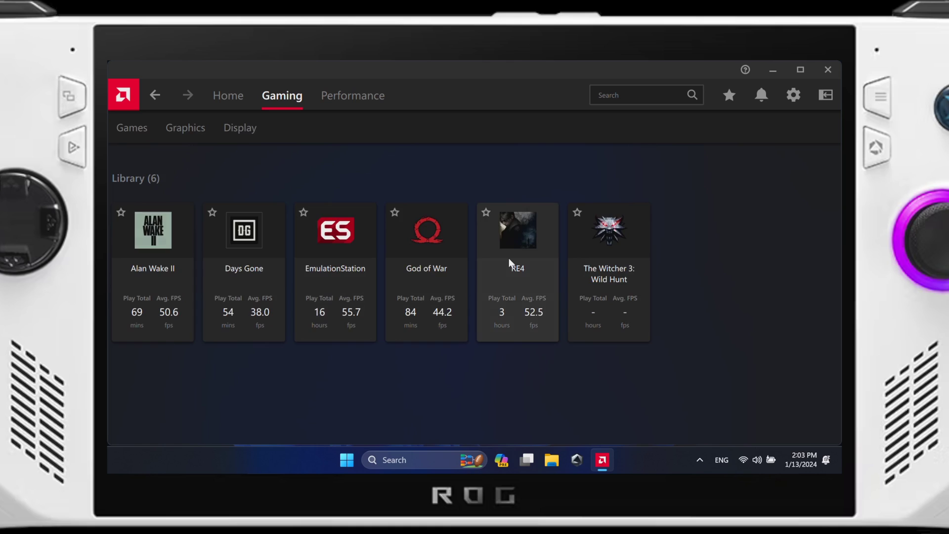
pyautogui.scroll(-2, 497, 258)
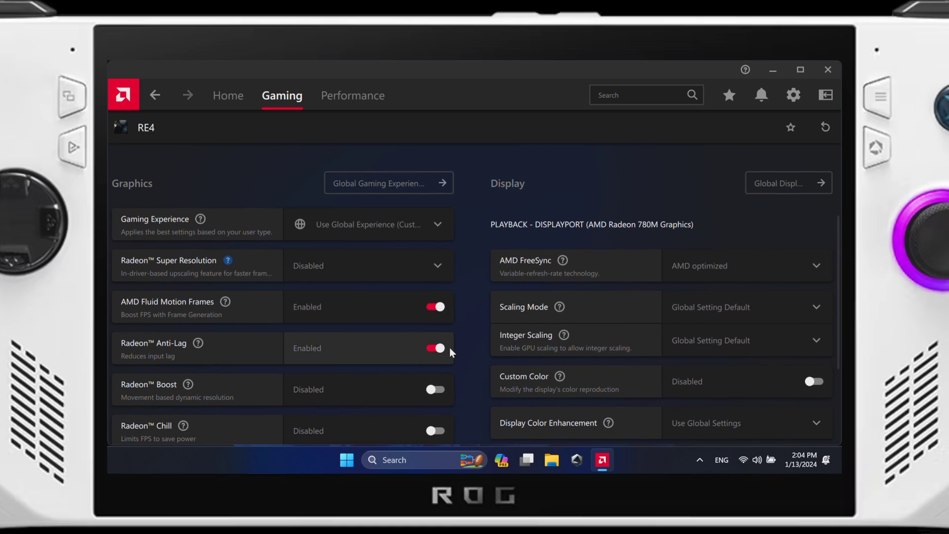
pyautogui.scroll(2, 439, 319)
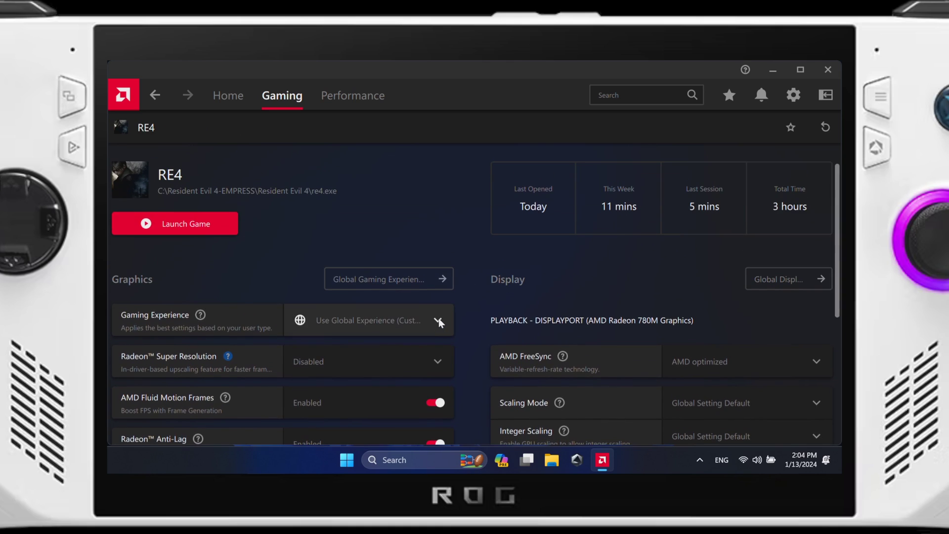
# Step: Open The Witcher 3: Wild Hunt profile and confirm AMD Fluid Motion Frames is enabled
pyautogui.click(155, 97)
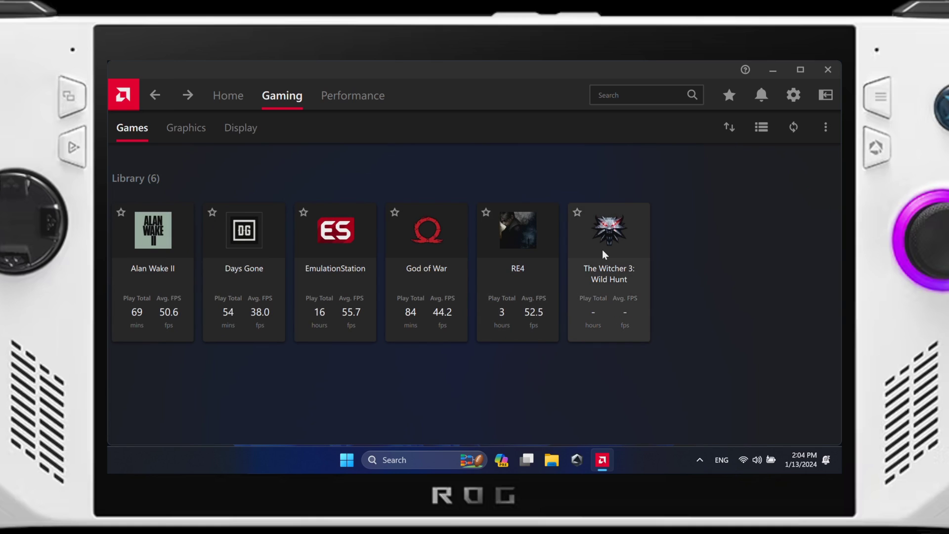
pyautogui.click(602, 252)
pyautogui.scroll(-4, 354, 249)
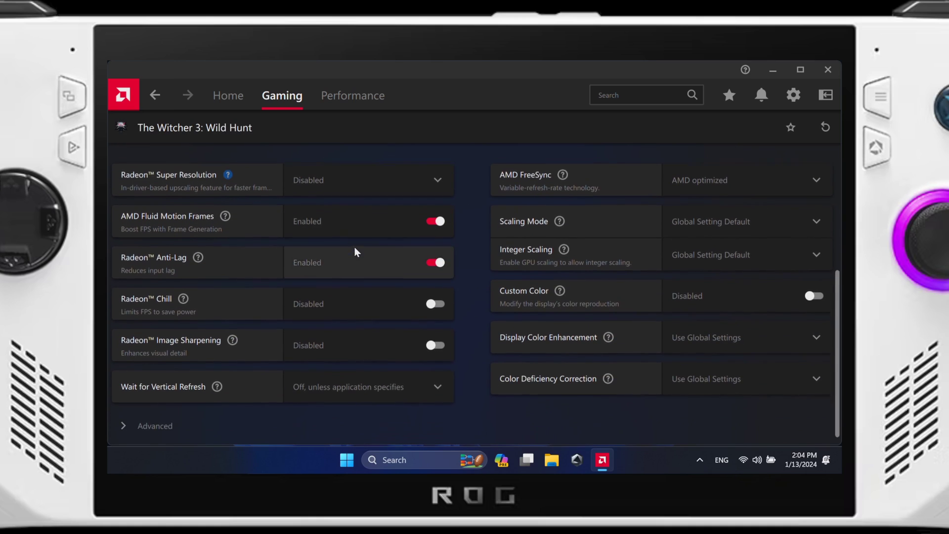
pyautogui.scroll(4, 441, 233)
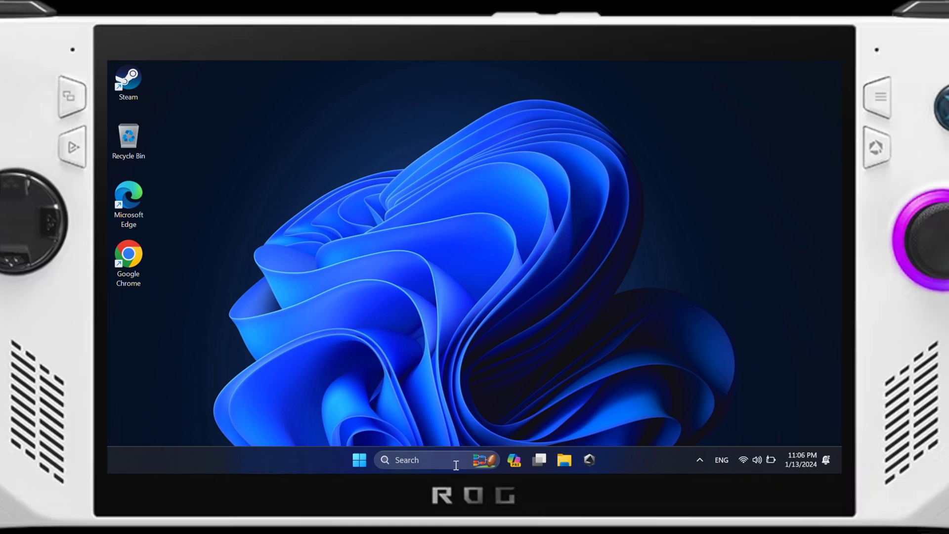
# Step: Open the Driver tab of the AMD Radeon 780M Graphics properties in Device Manager
pyautogui.click(438, 460)
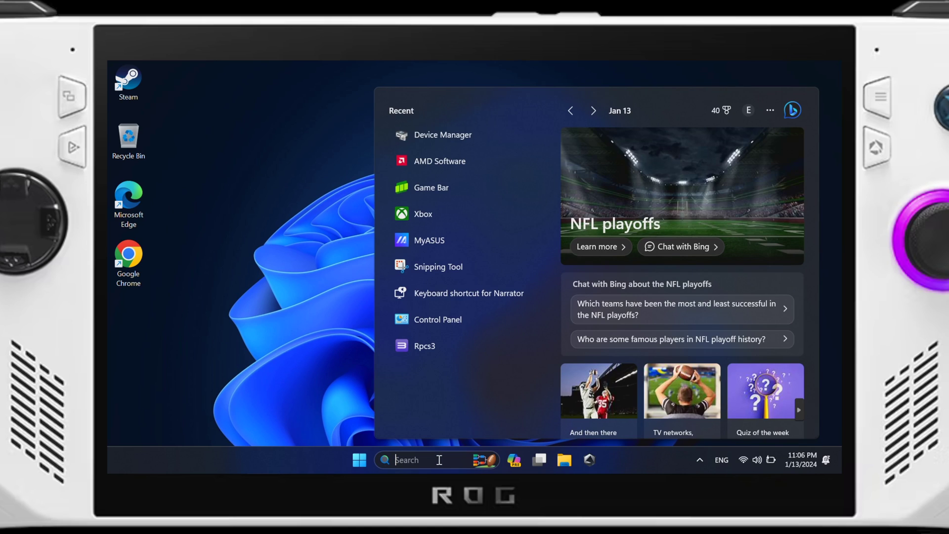
pyautogui.click(452, 139)
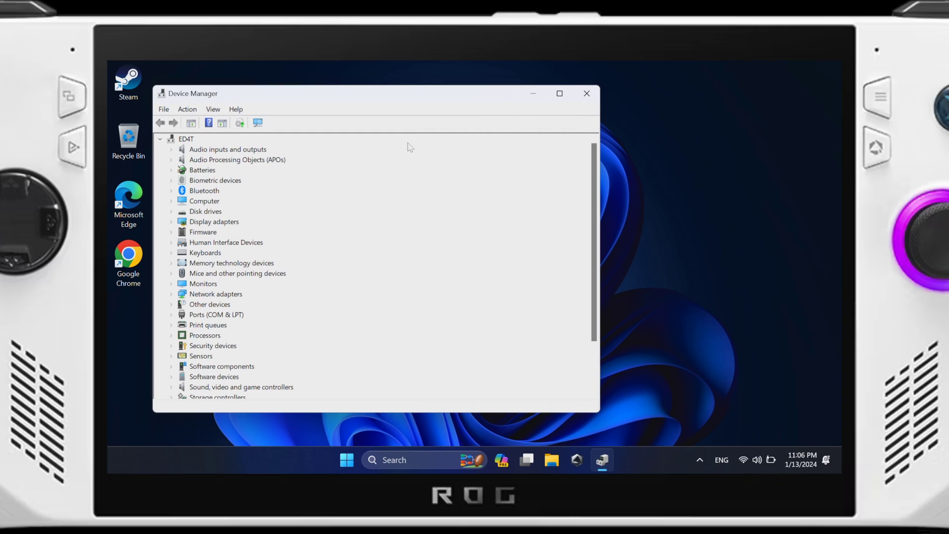
pyautogui.moveTo(388, 93); pyautogui.dragTo(450, 97)
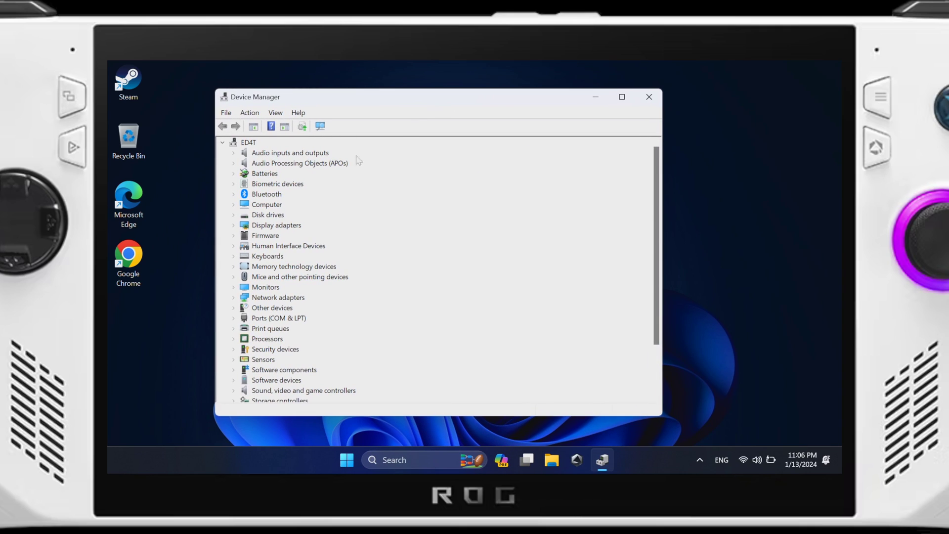
pyautogui.click(233, 225)
pyautogui.click(297, 237)
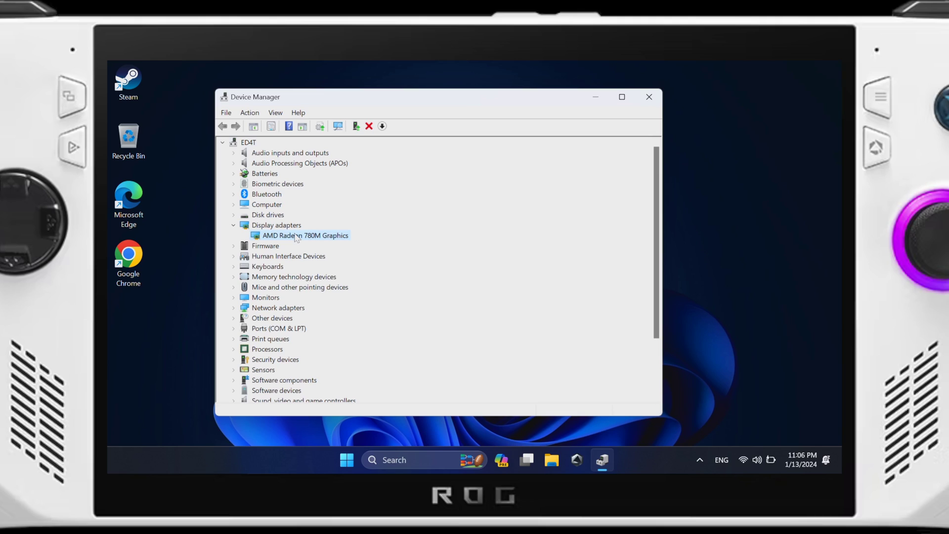
pyautogui.rightClick(296, 238)
pyautogui.click(337, 303)
pyautogui.click(367, 151)
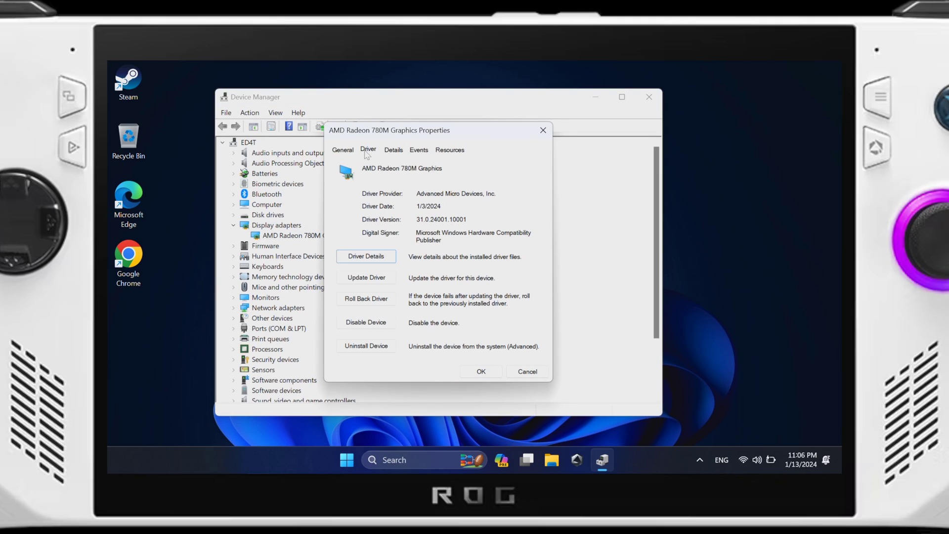
# Step: Roll the driver back to 31.0.22017.3004, then close the properties and Device Manager
pyautogui.click(373, 300)
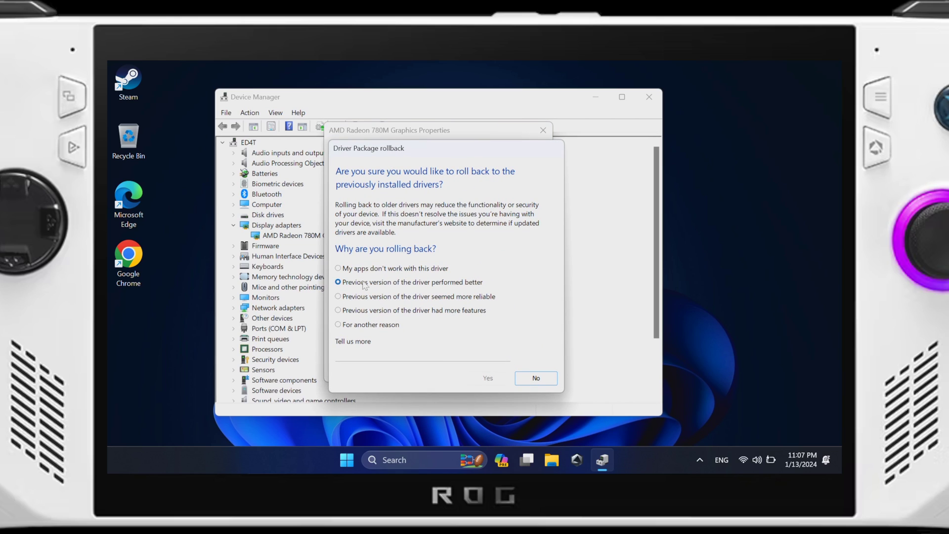
pyautogui.click(480, 378)
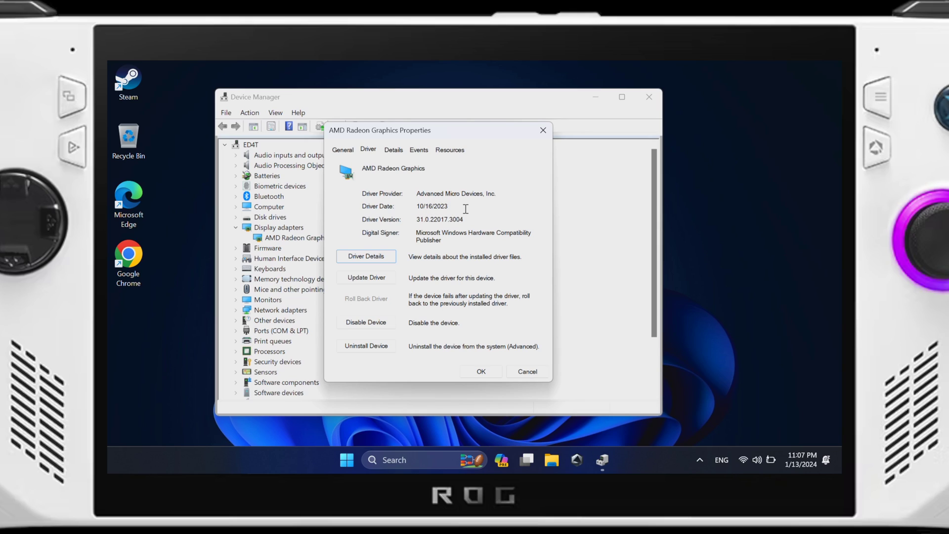
pyautogui.click(528, 371)
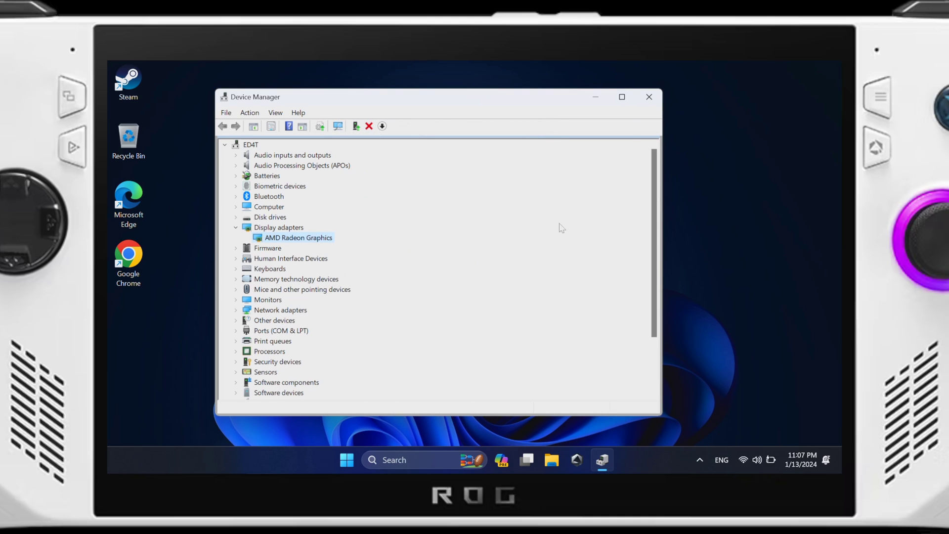
pyautogui.click(649, 97)
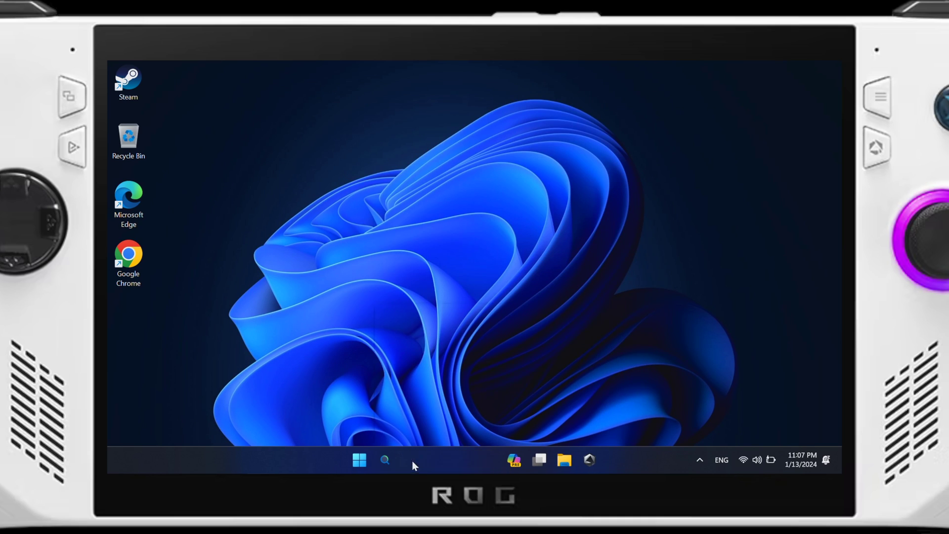
# Step: Uninstall AMD Settings from Control Panel's Programs and Features, approving the UAC prompt
pyautogui.click(415, 461)
pyautogui.click(433, 317)
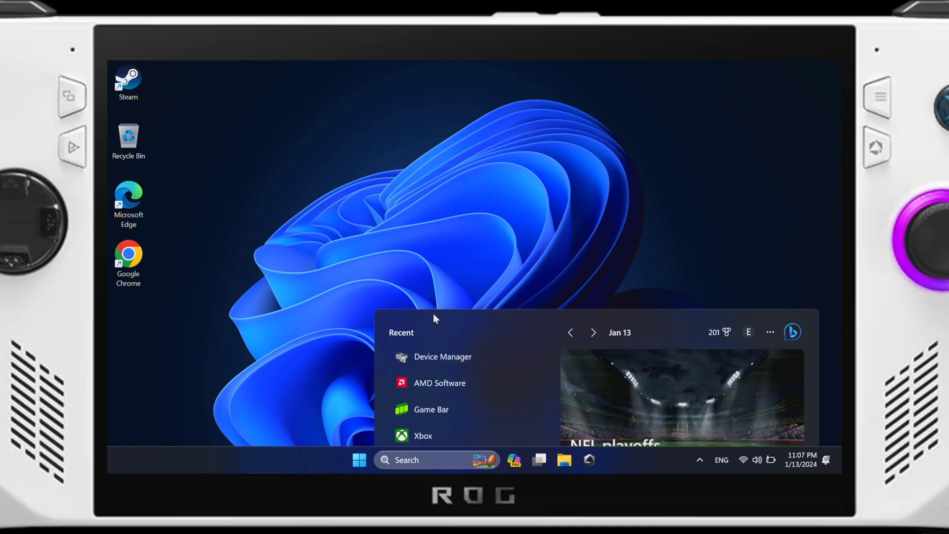
pyautogui.click(324, 293)
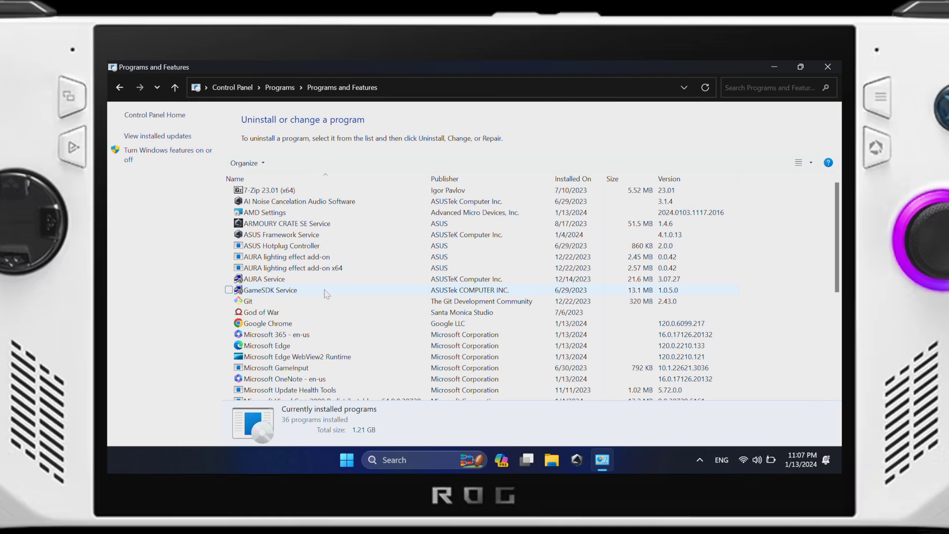
pyautogui.click(257, 216)
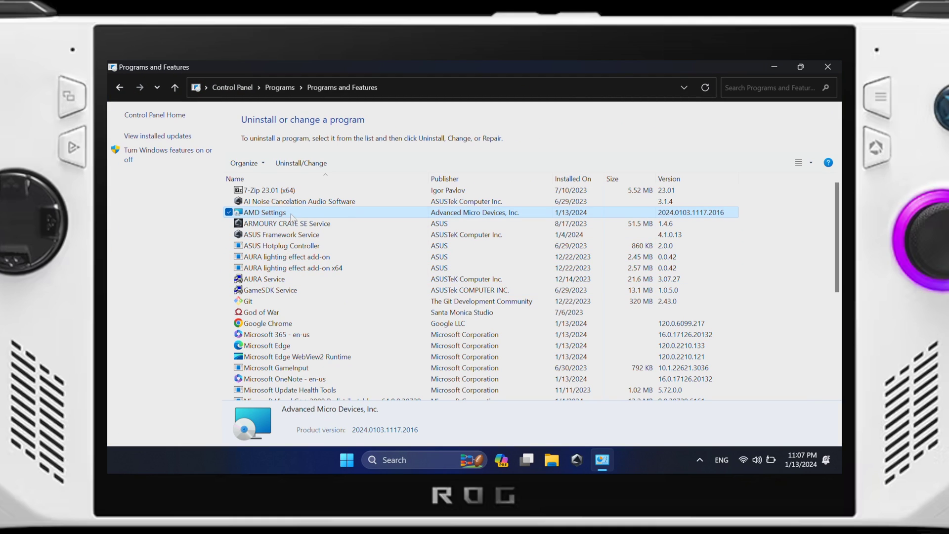
pyautogui.doubleClick(257, 216)
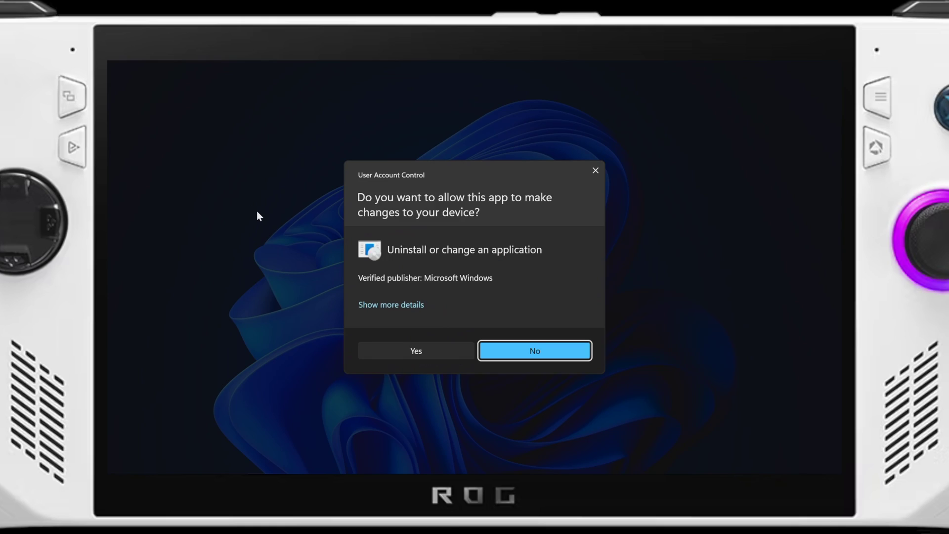
pyautogui.click(422, 354)
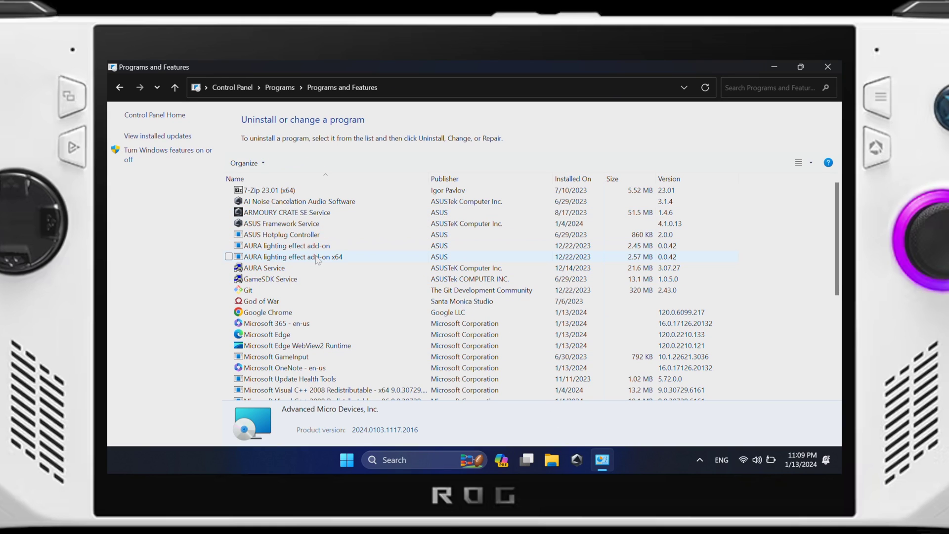
pyautogui.click(828, 67)
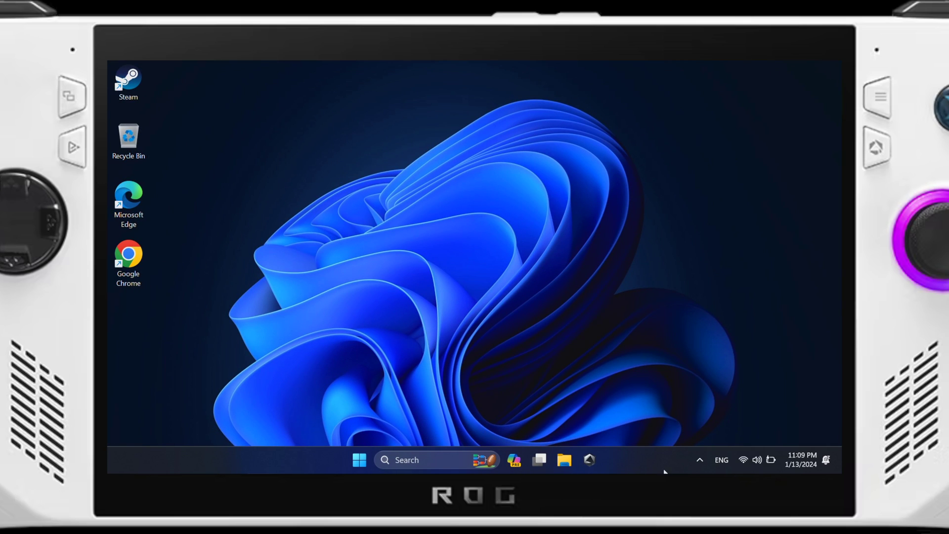
# Step: Delete the AMD folder from the root of OS (C:) with administrator permission
pyautogui.click(564, 460)
pyautogui.click(148, 376)
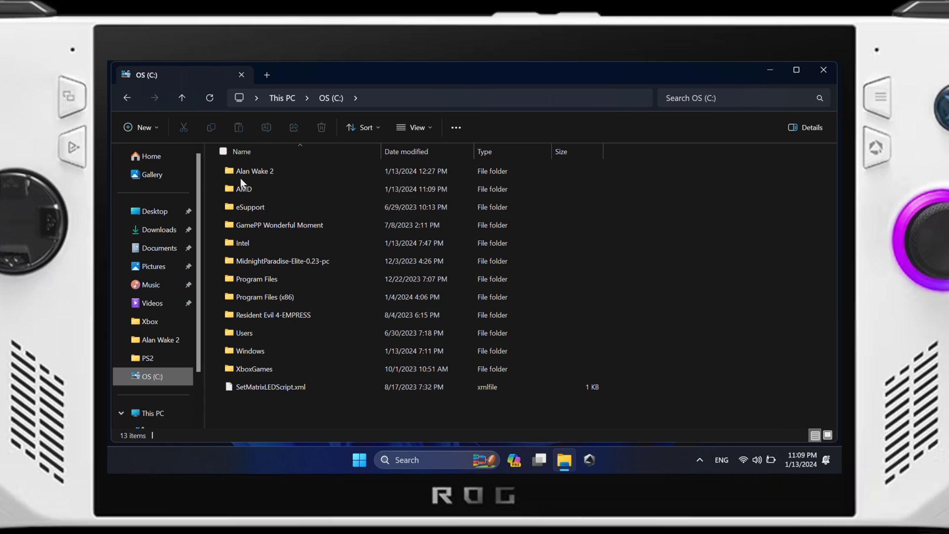
pyautogui.click(242, 188)
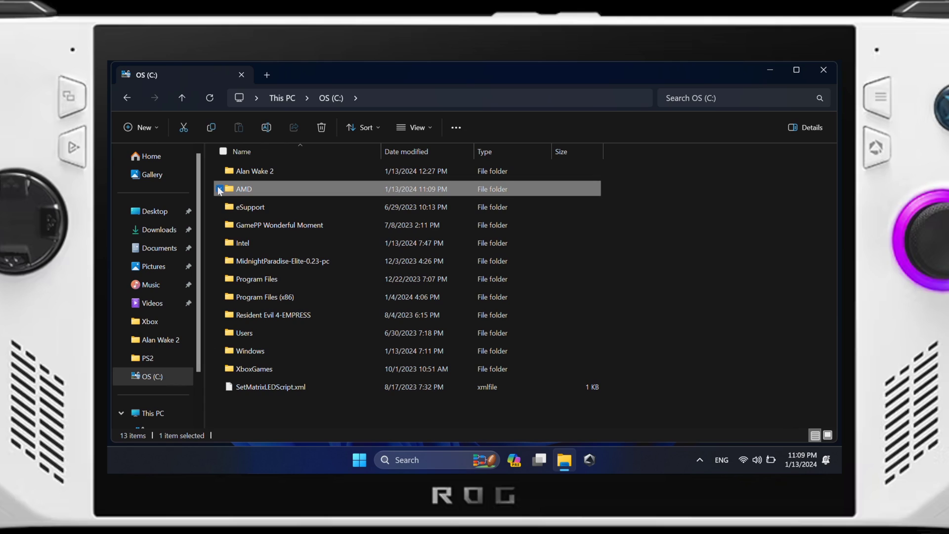
pyautogui.click(322, 127)
pyautogui.click(306, 227)
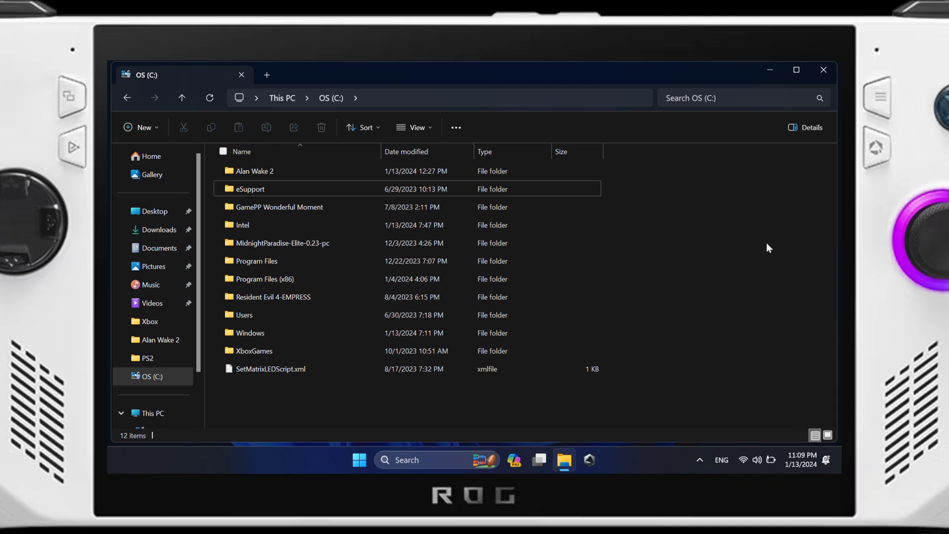
pyautogui.click(823, 70)
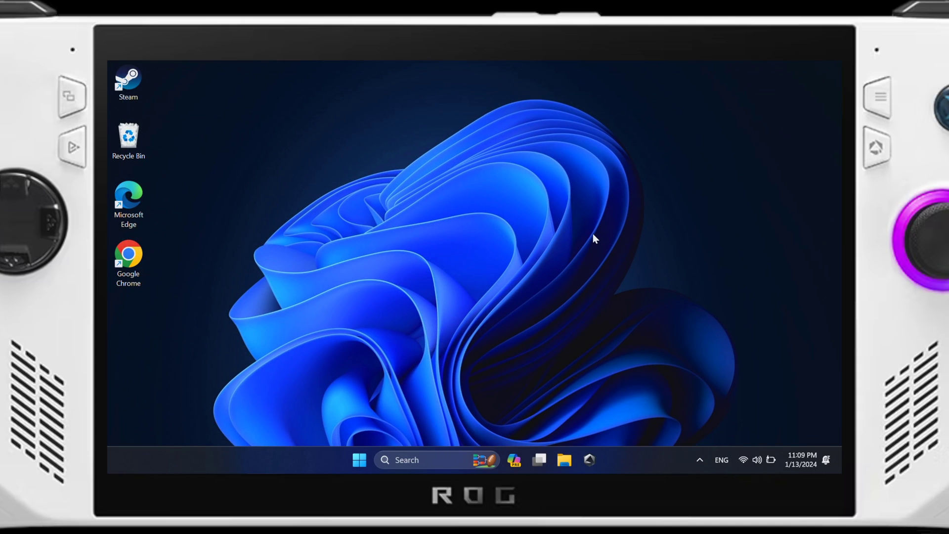